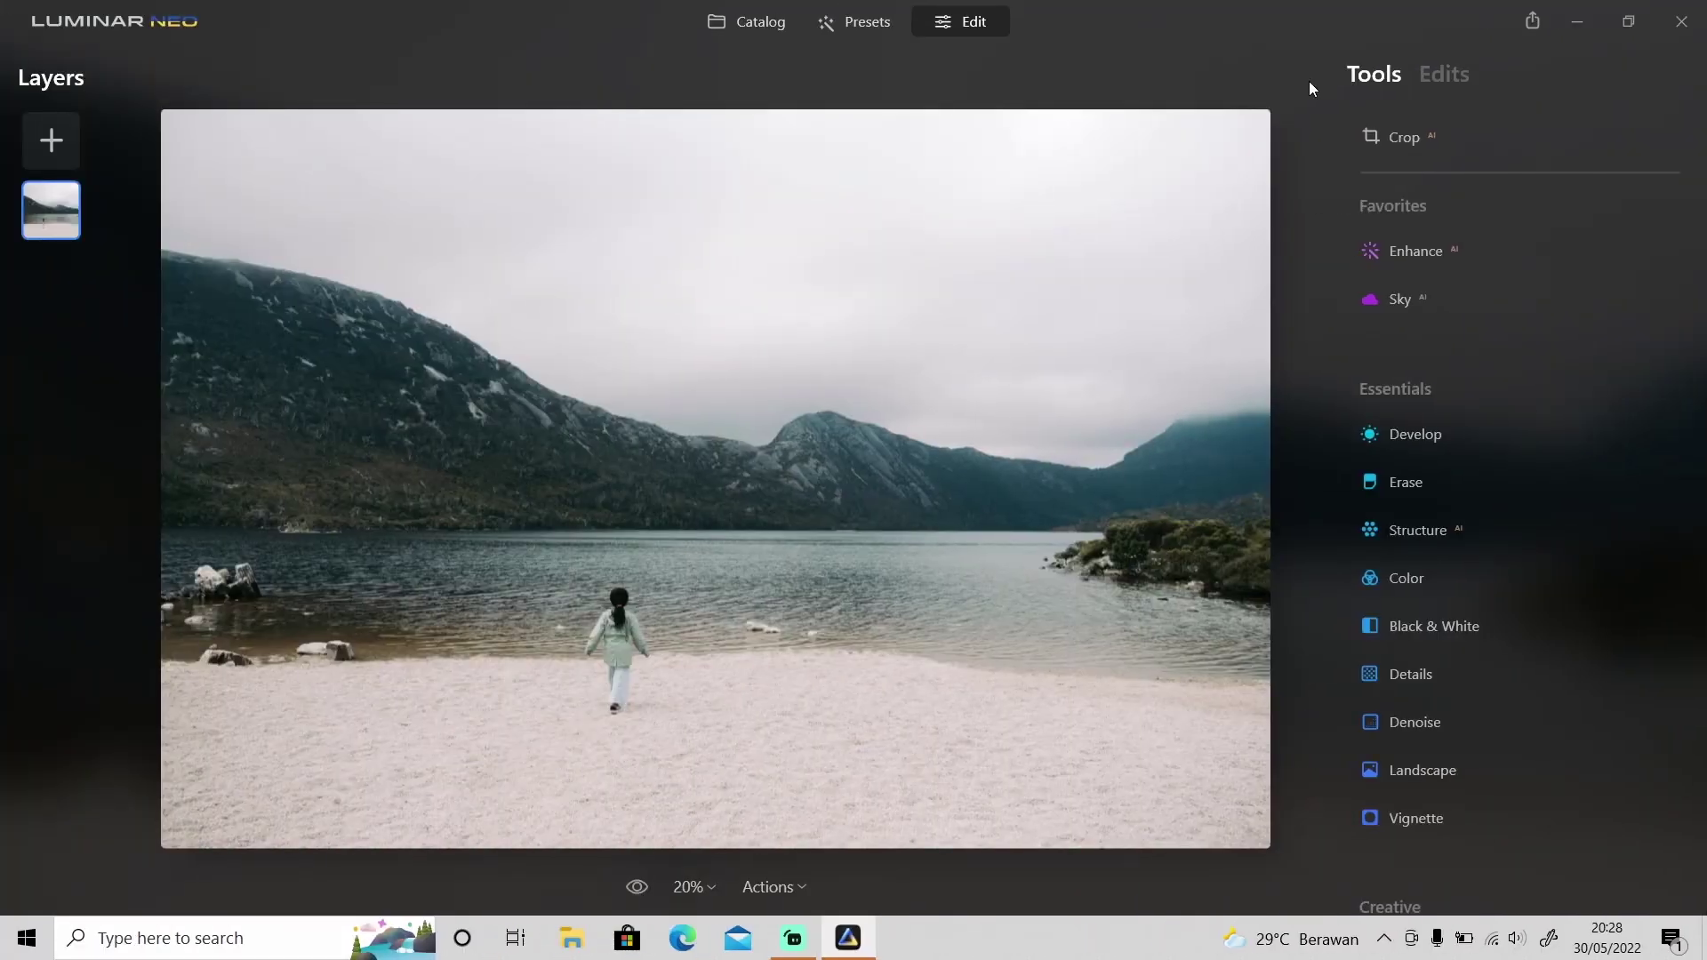
Trial a full Shadows lift to 100 on the lake photo, compare it, then reset Shadows to 0.
{"action": "left_click", "coordinate": [1420, 434]}
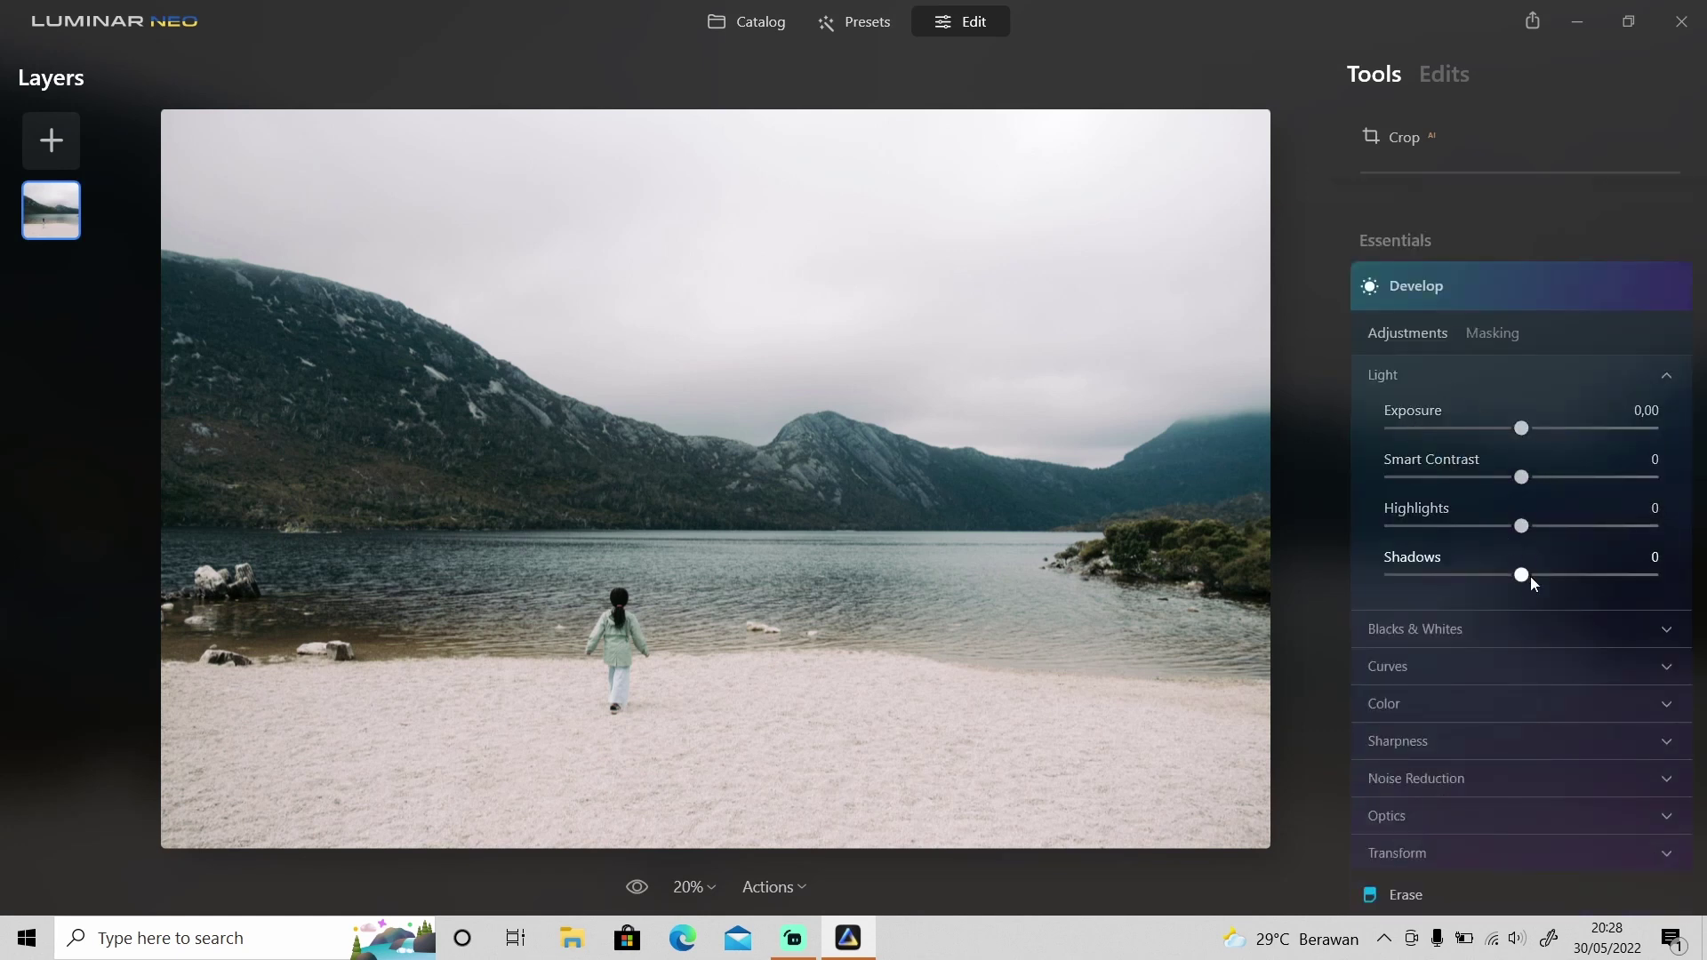
{"action": "left_click_drag", "start_coordinate": [1521, 575], "coordinate": [1704, 588]}
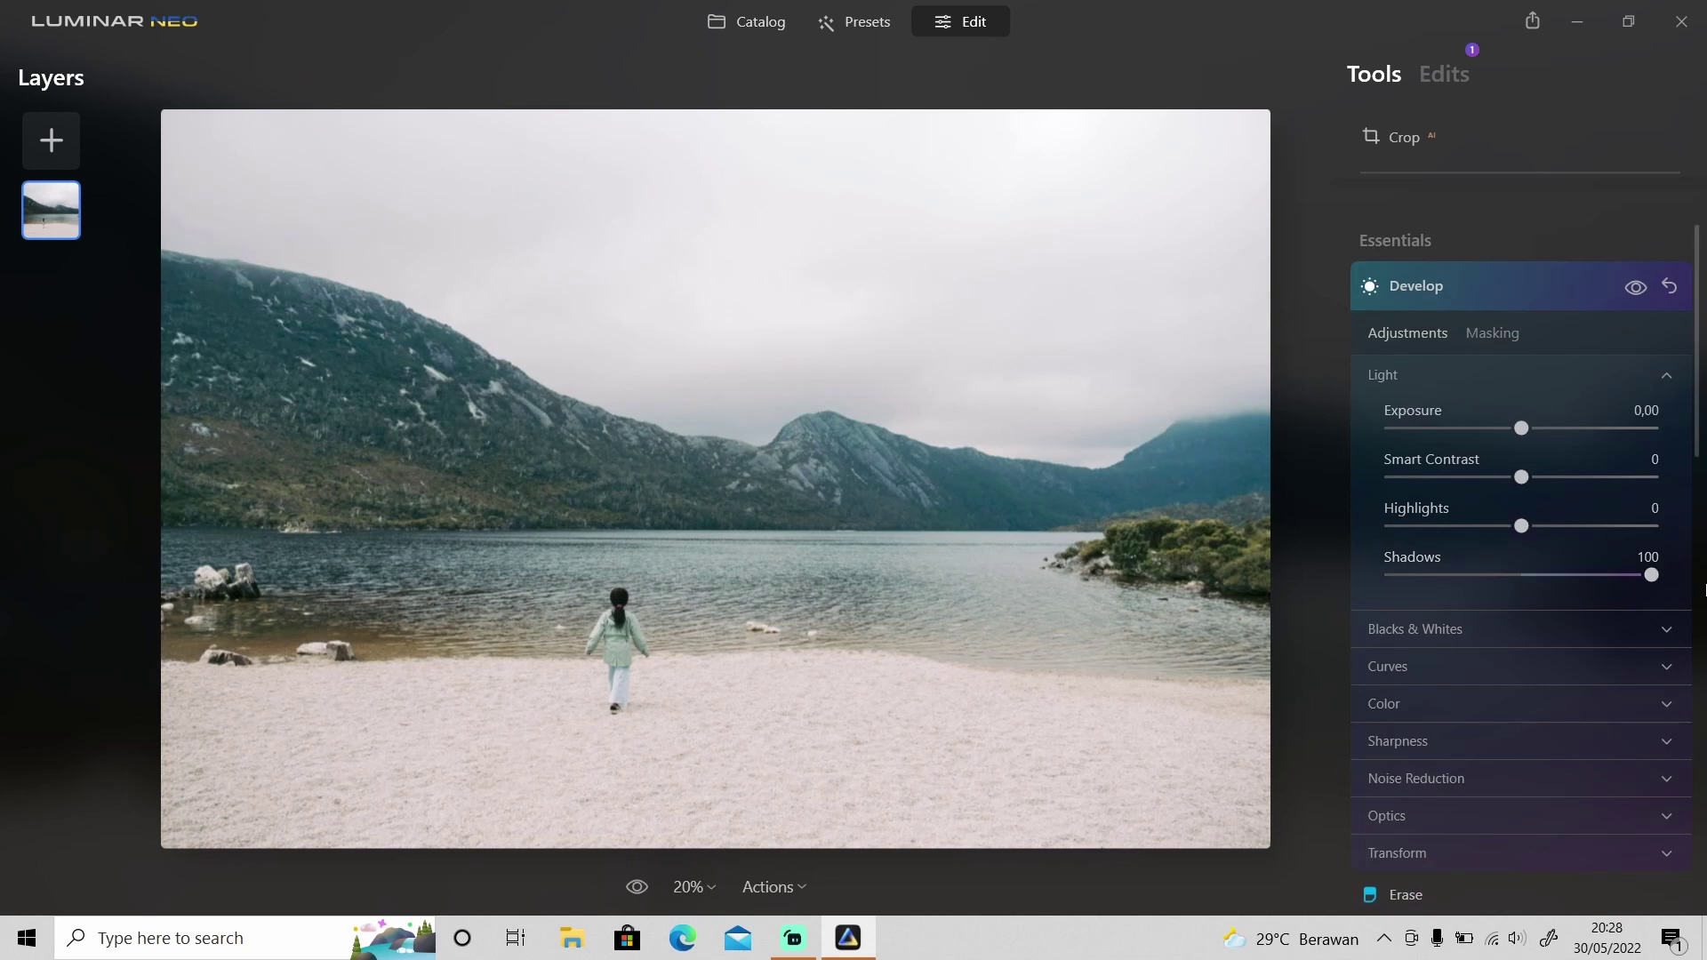
{"action": "left_click", "coordinate": [1637, 291]}
{"action": "left_click", "coordinate": [1637, 292]}
{"action": "left_click", "coordinate": [1669, 288]}
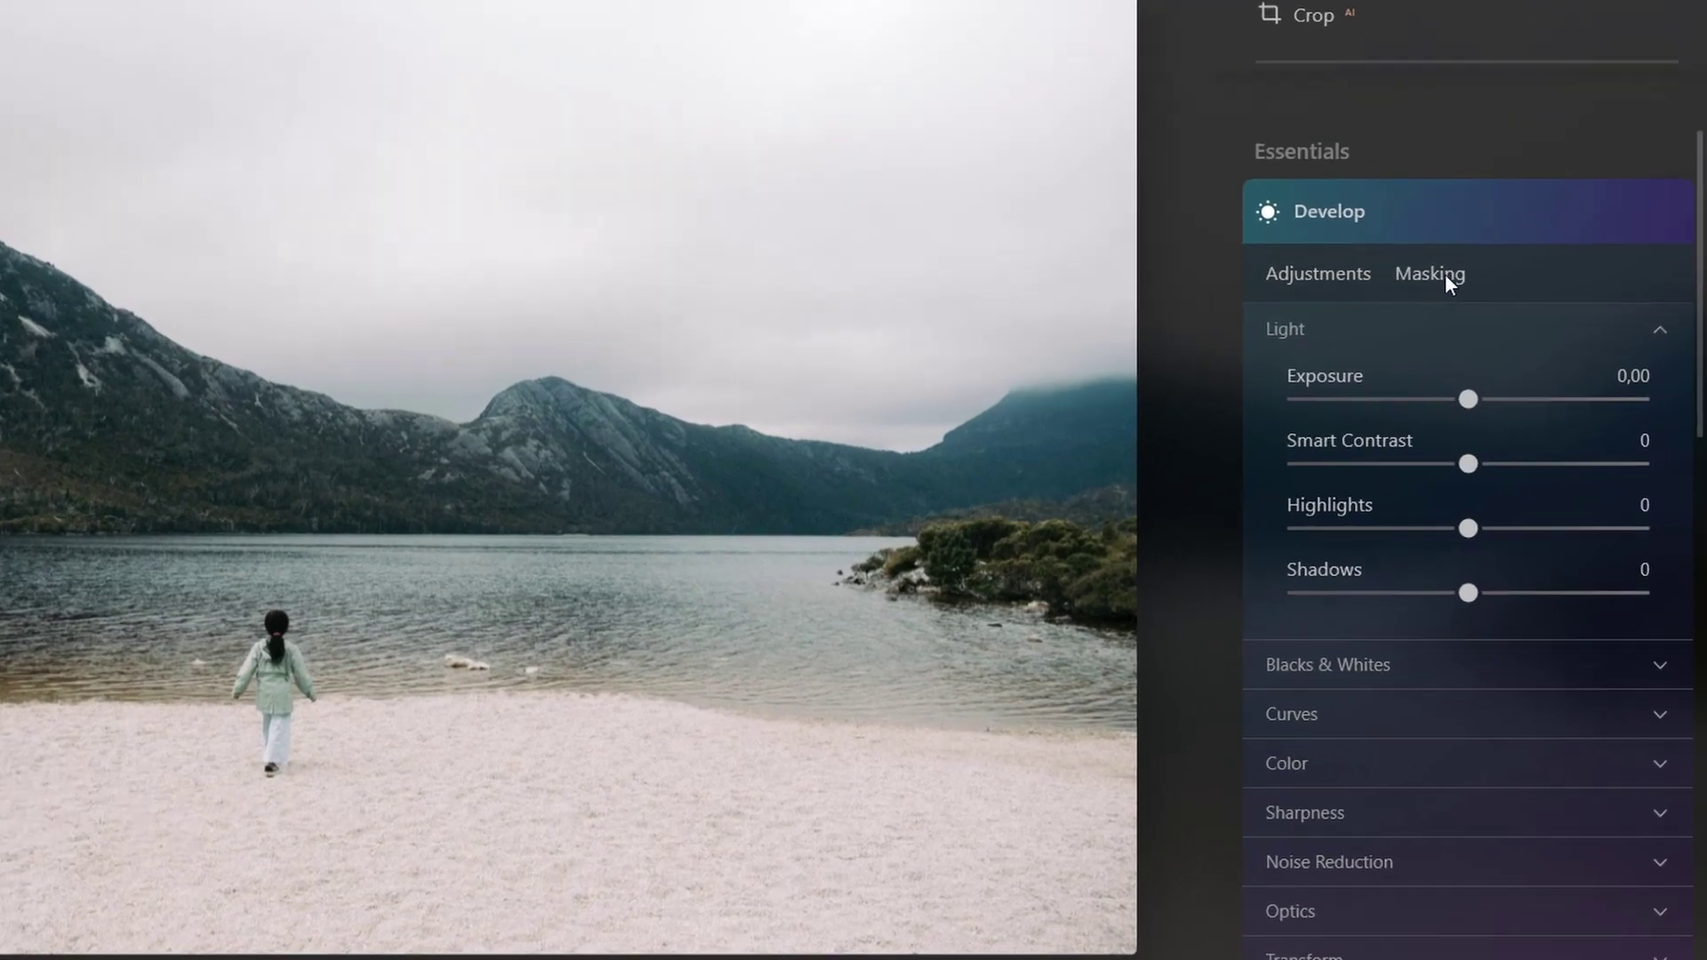
{"action": "left_click", "coordinate": [1496, 333]}
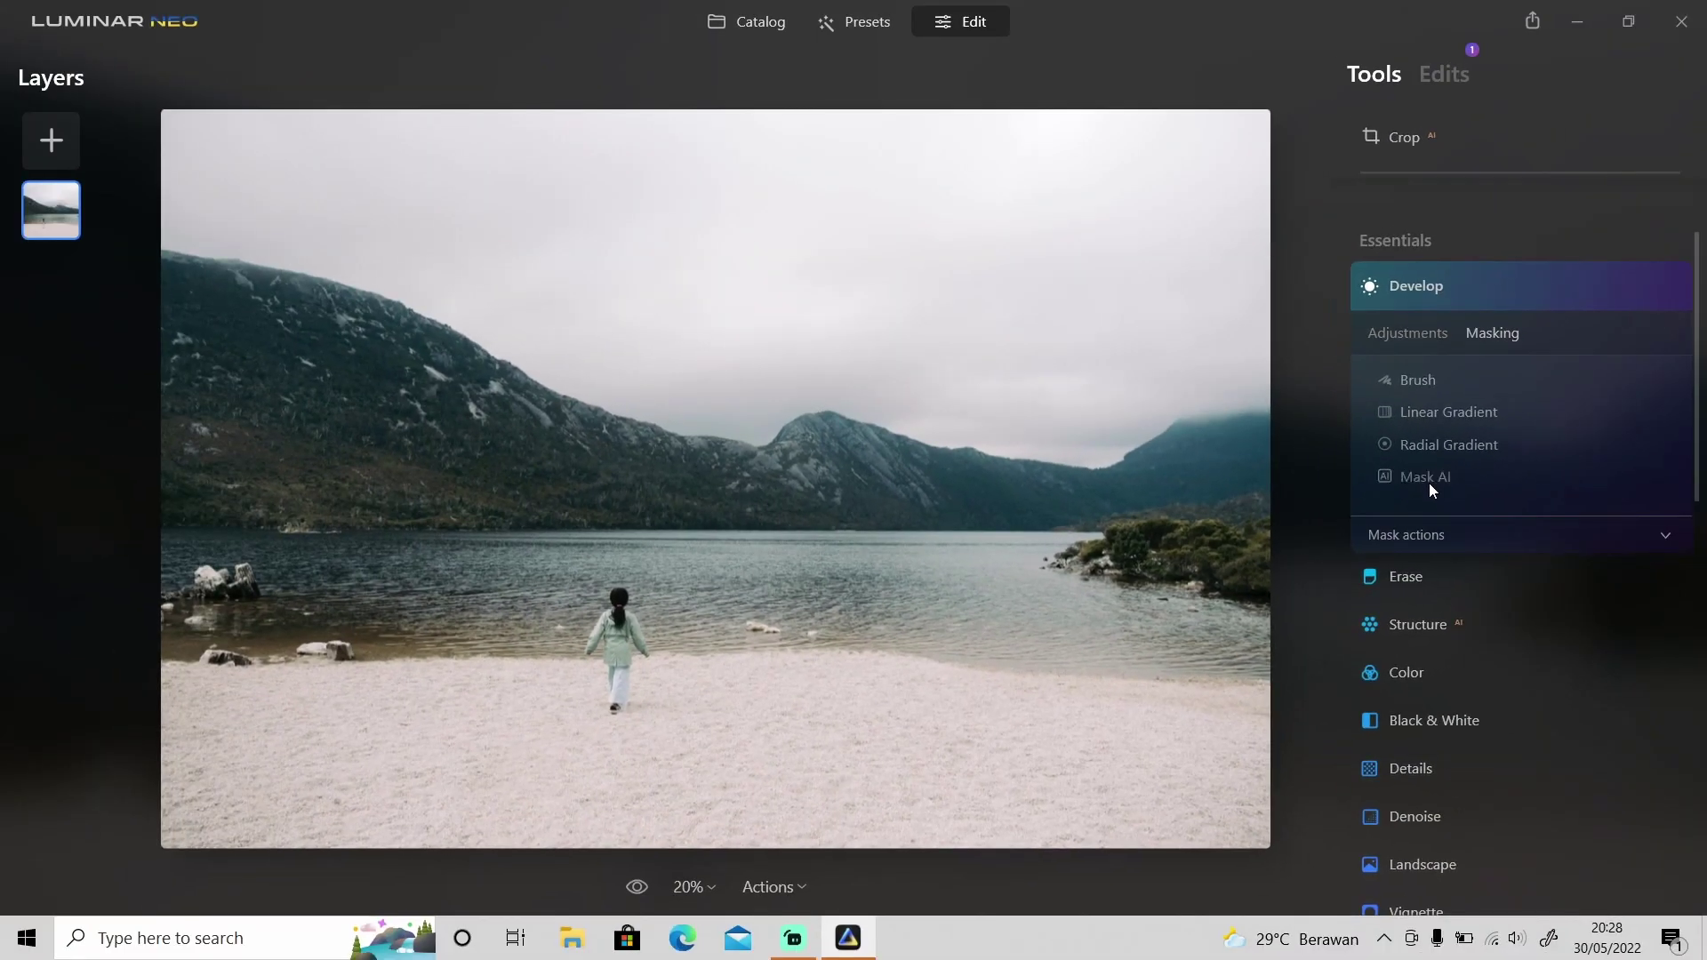
Build a Mask AI selection of Mountains only, adding and then removing Sky.
{"action": "left_click", "coordinate": [1425, 477]}
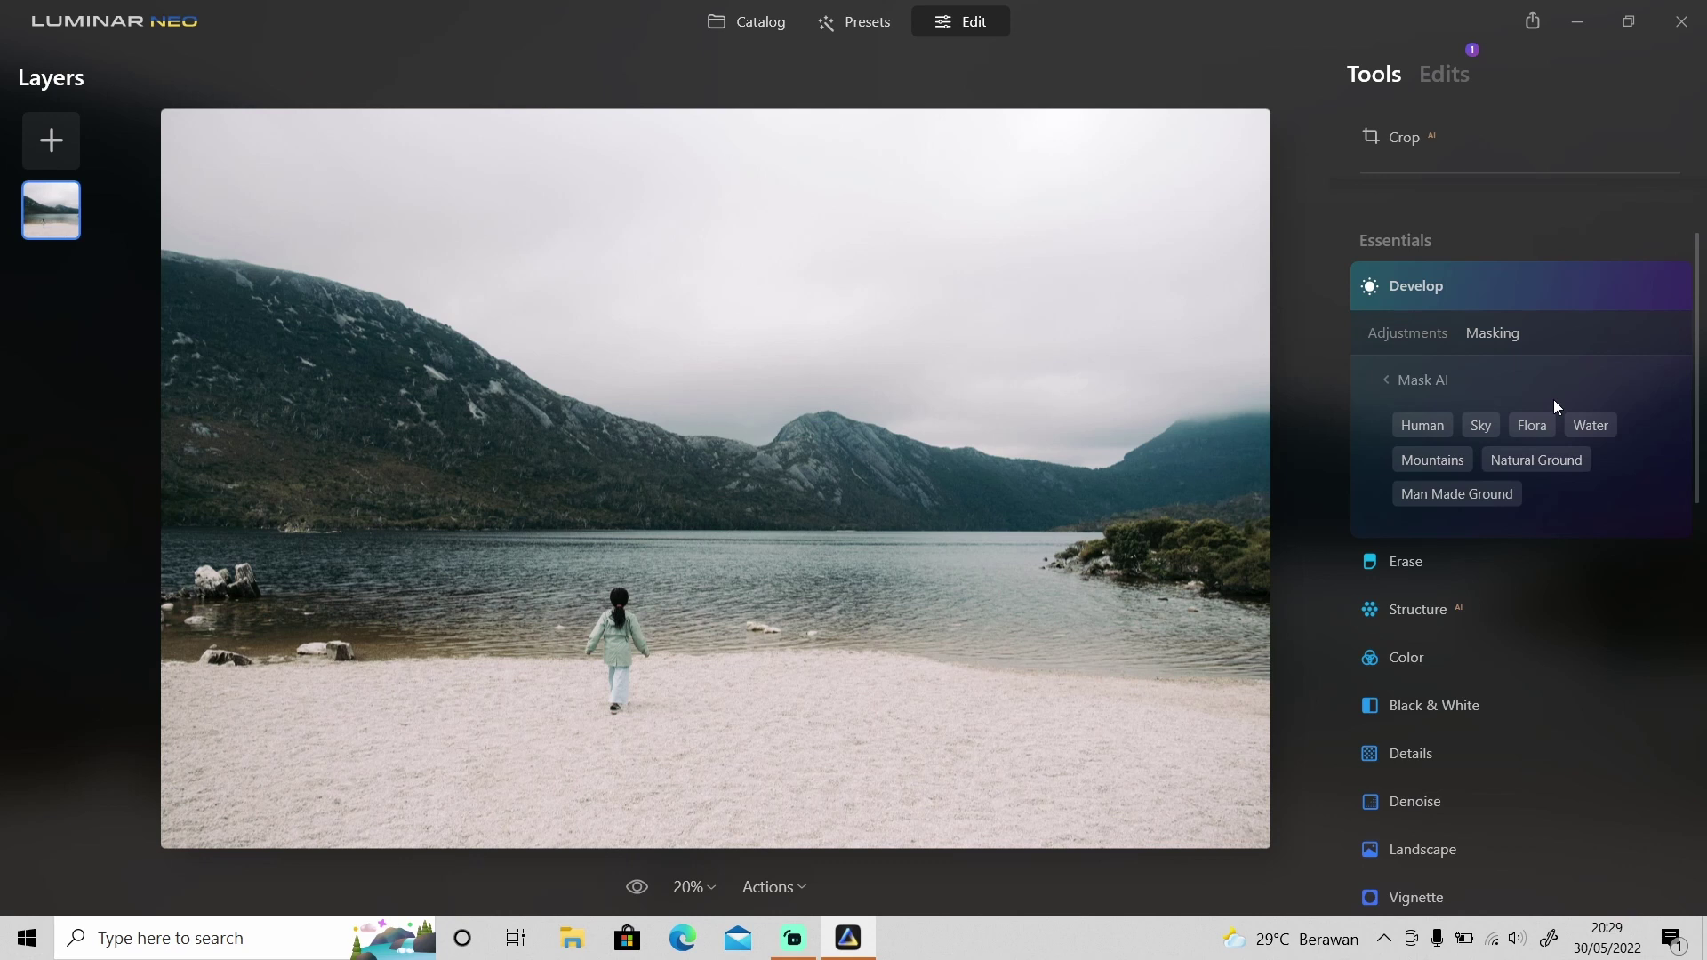
{"action": "left_click", "coordinate": [1459, 464]}
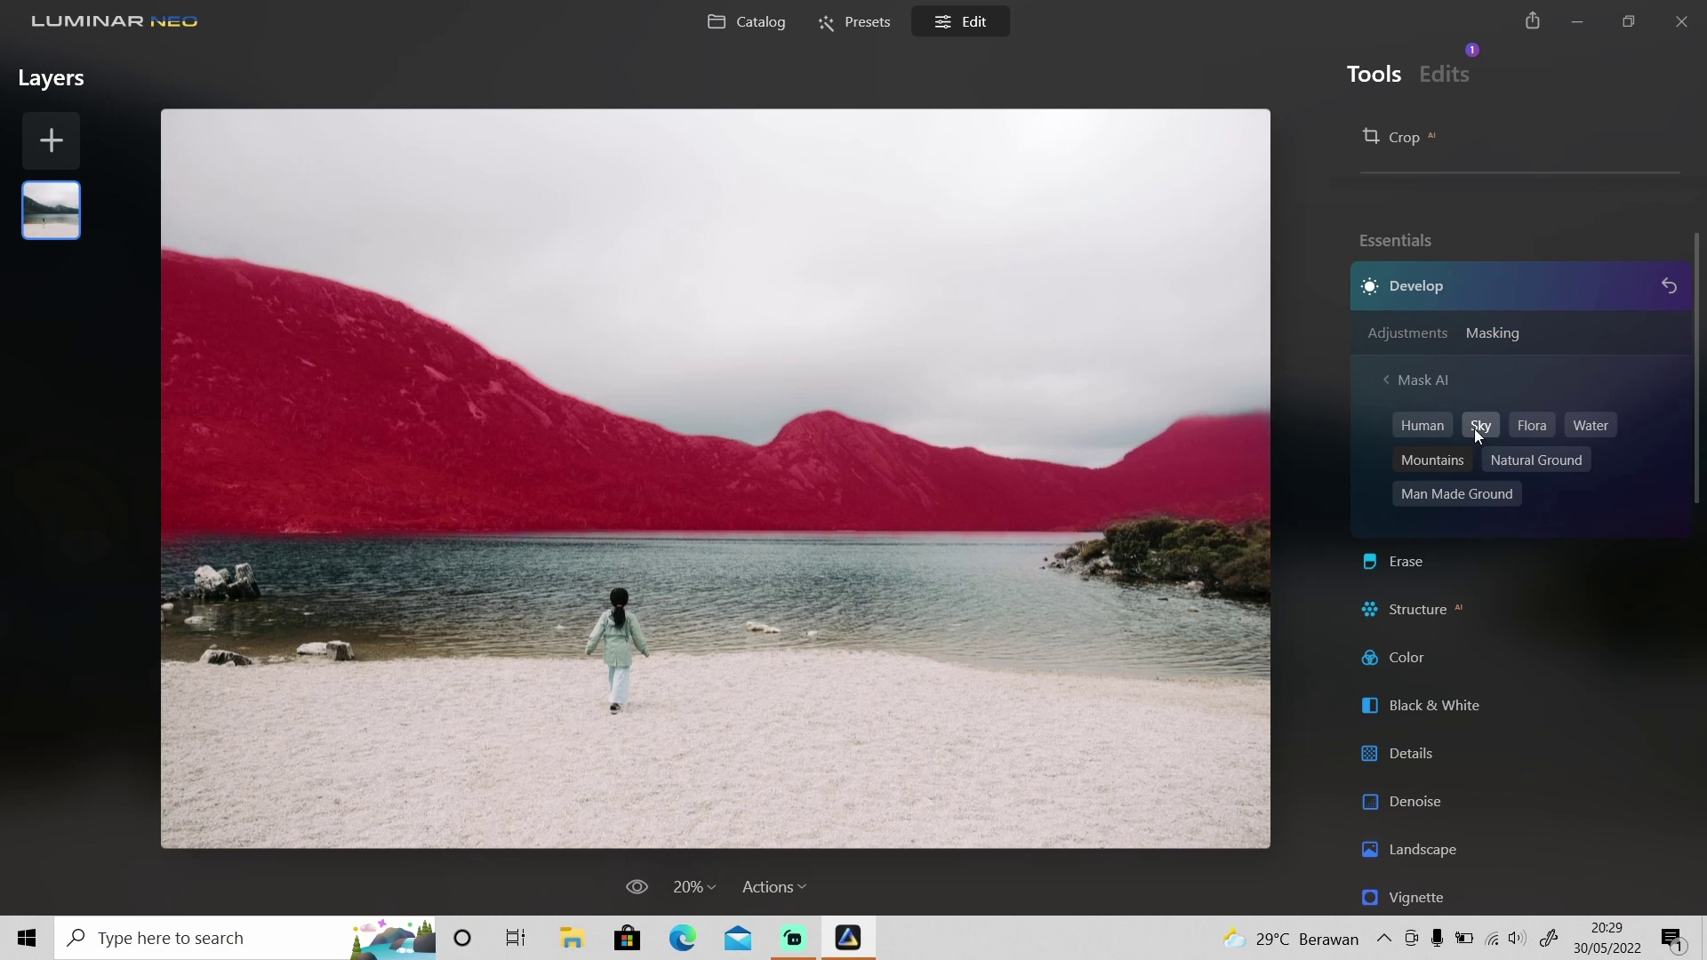
{"action": "left_click", "coordinate": [1476, 427]}
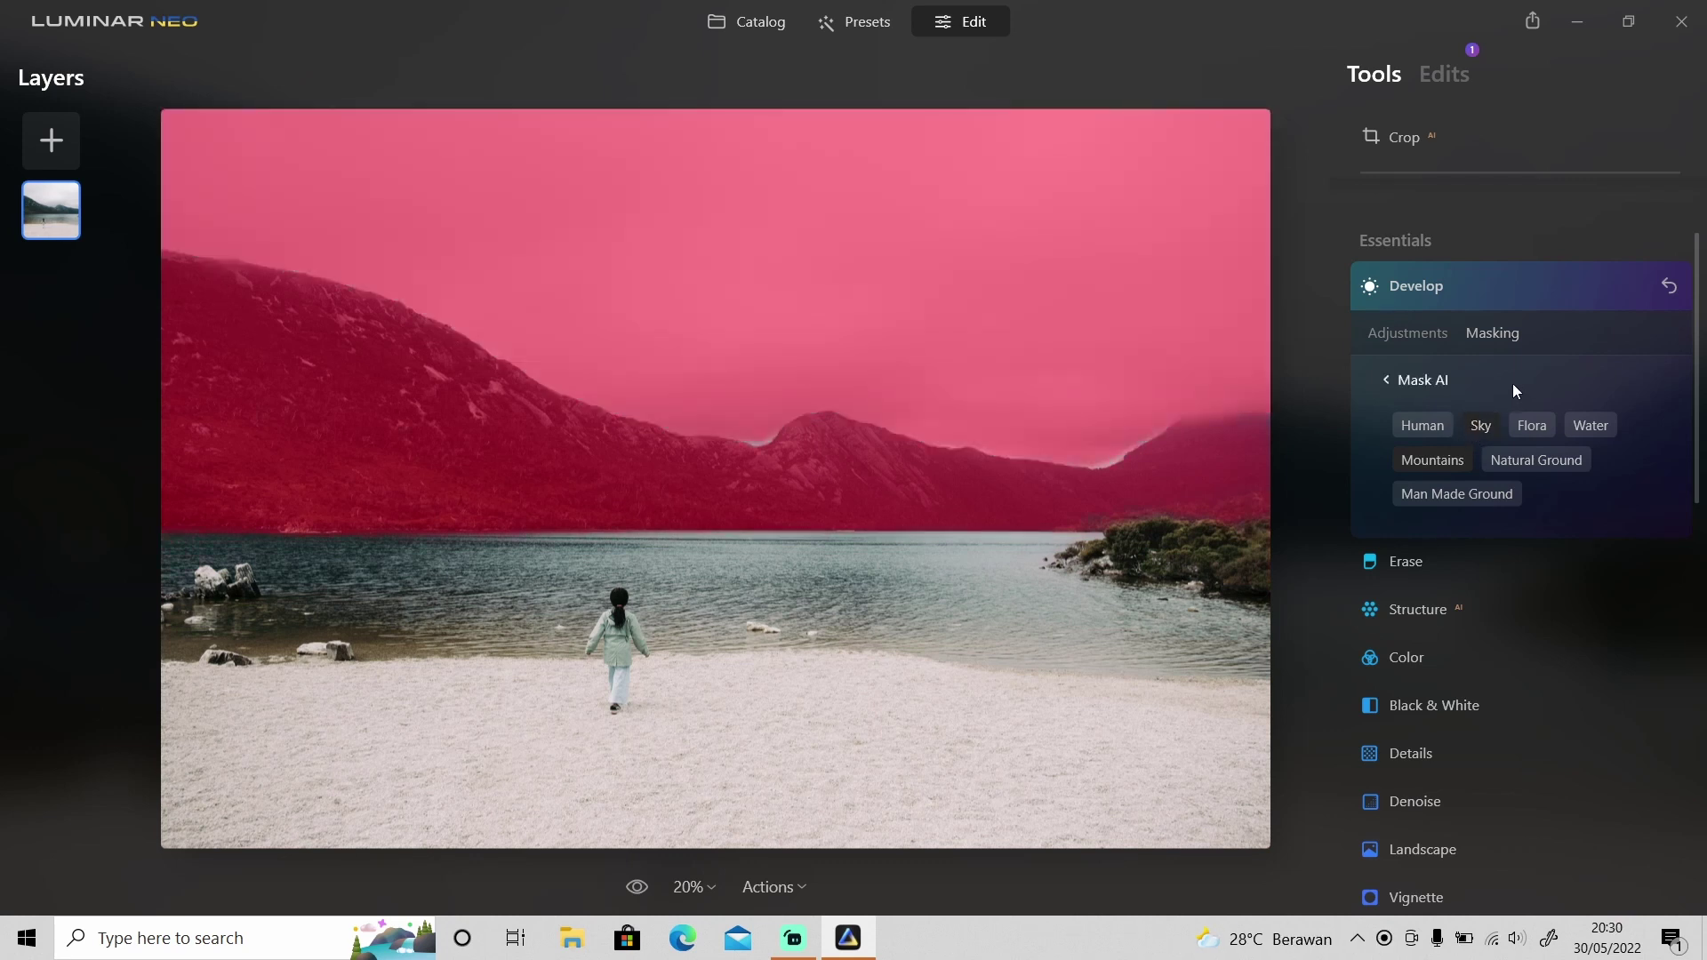
{"action": "left_click", "coordinate": [1482, 427]}
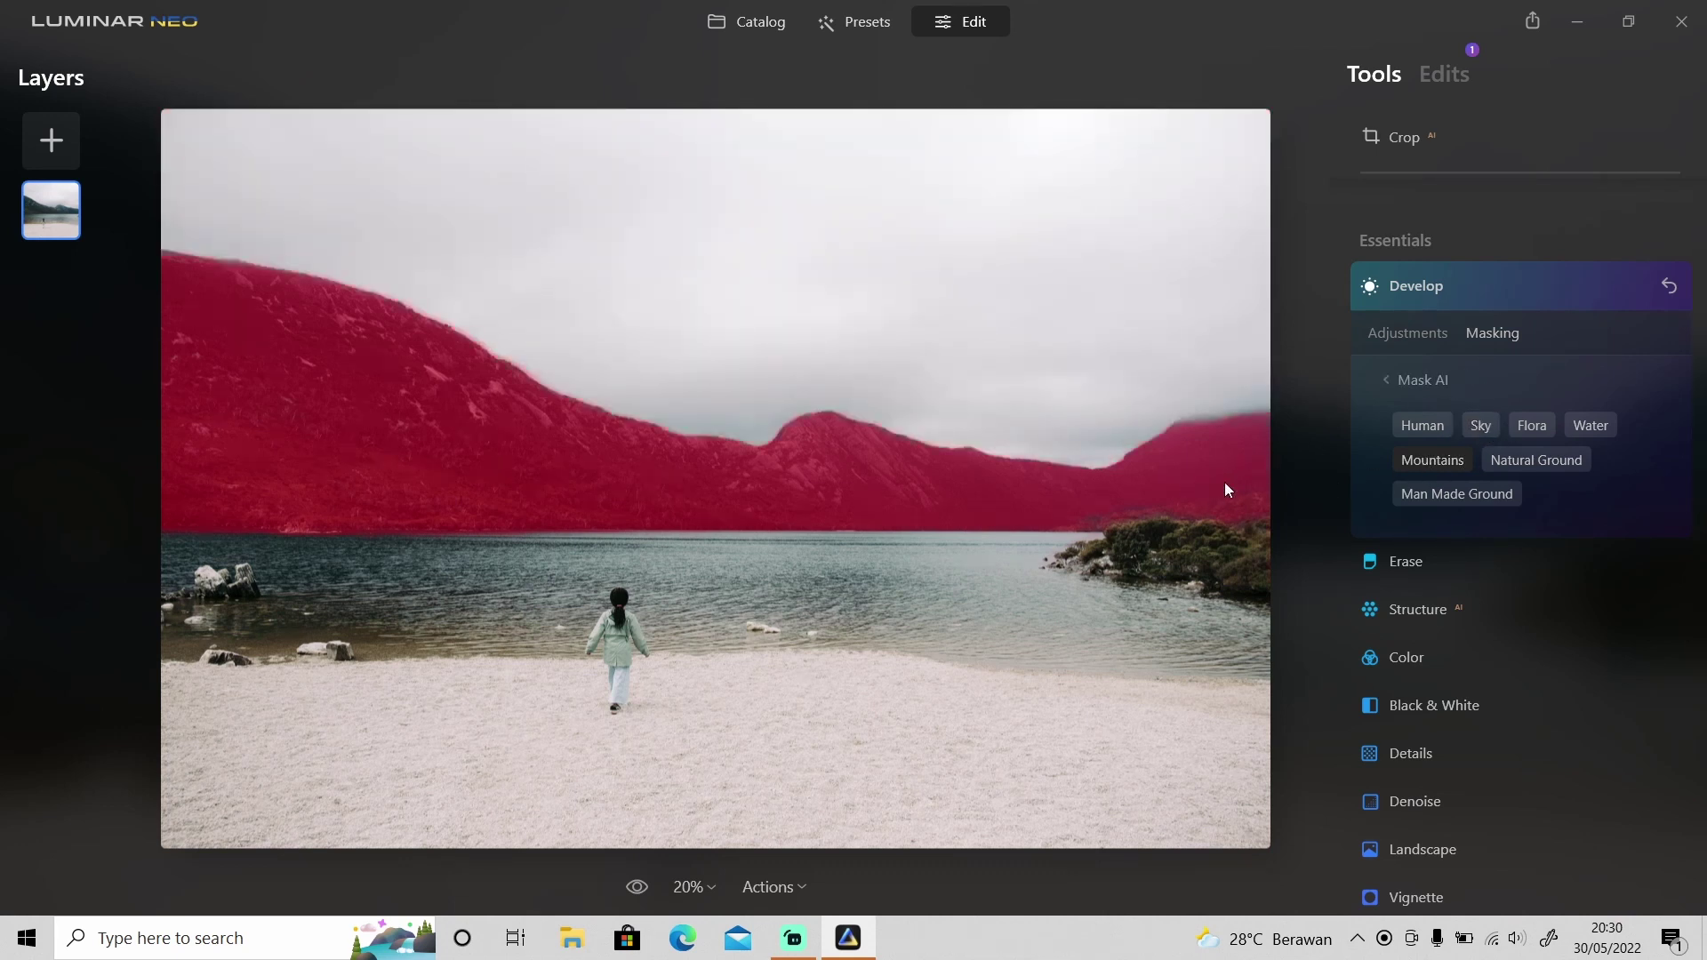
{"action": "left_click", "coordinate": [1412, 332]}
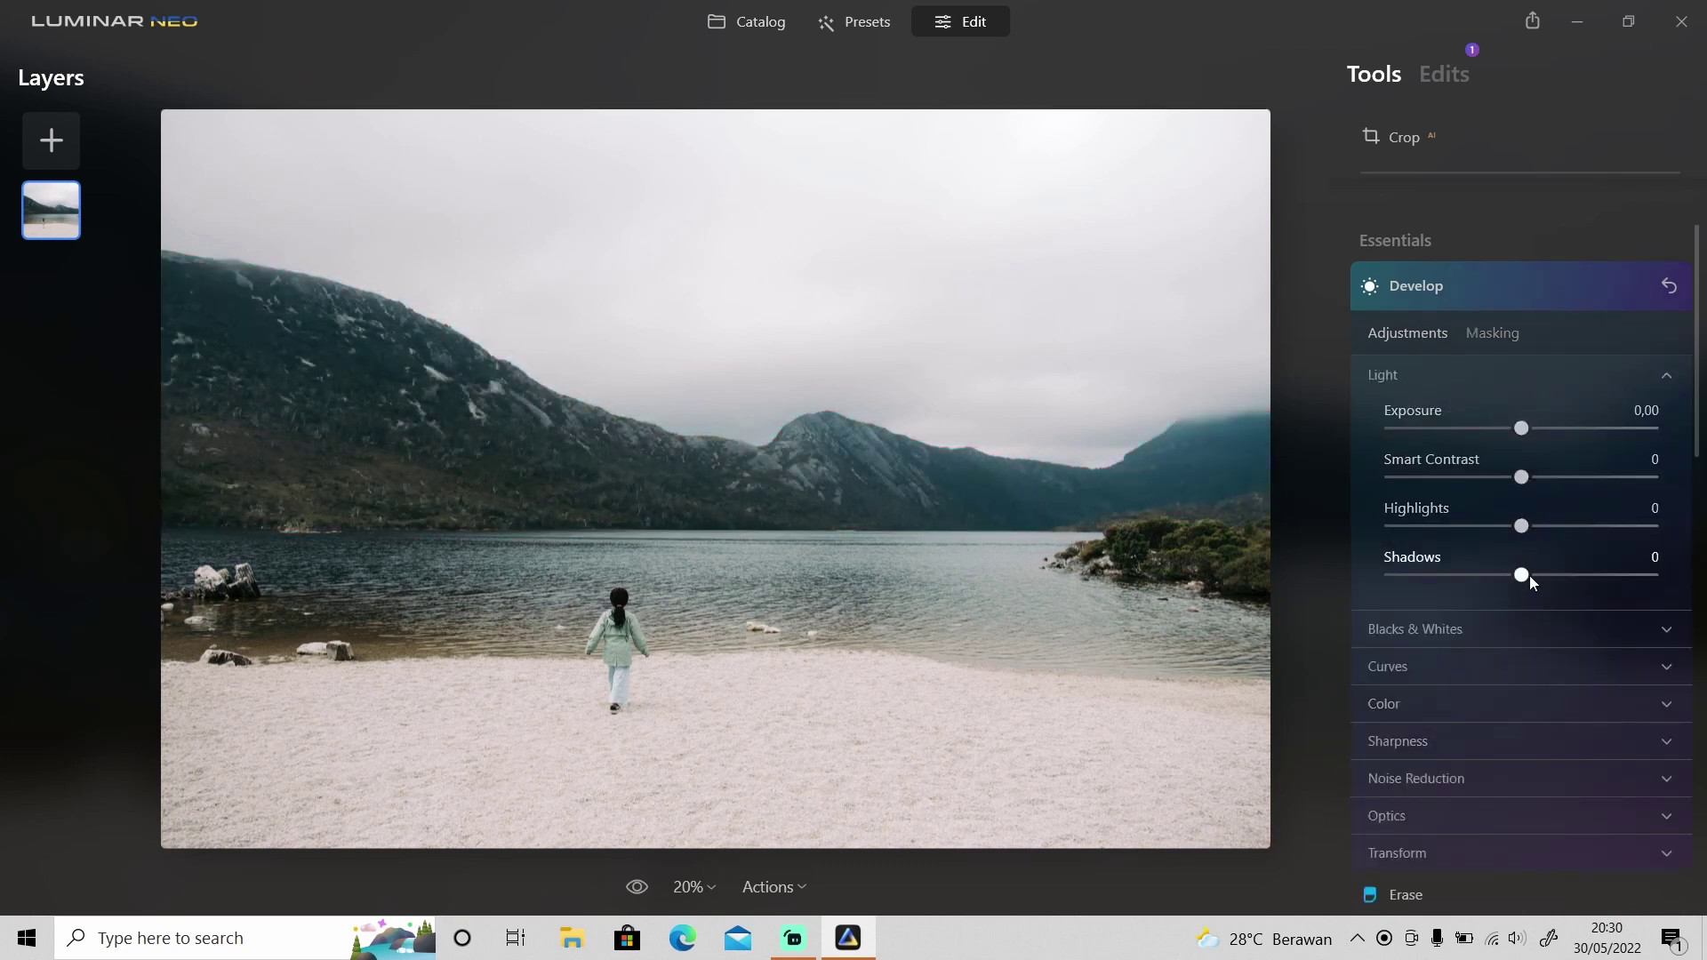
Set Shadows to 100 on the mountain-masked Develop adjustment and compare before and after.
{"action": "left_click_drag", "start_coordinate": [1535, 575], "coordinate": [1705, 579]}
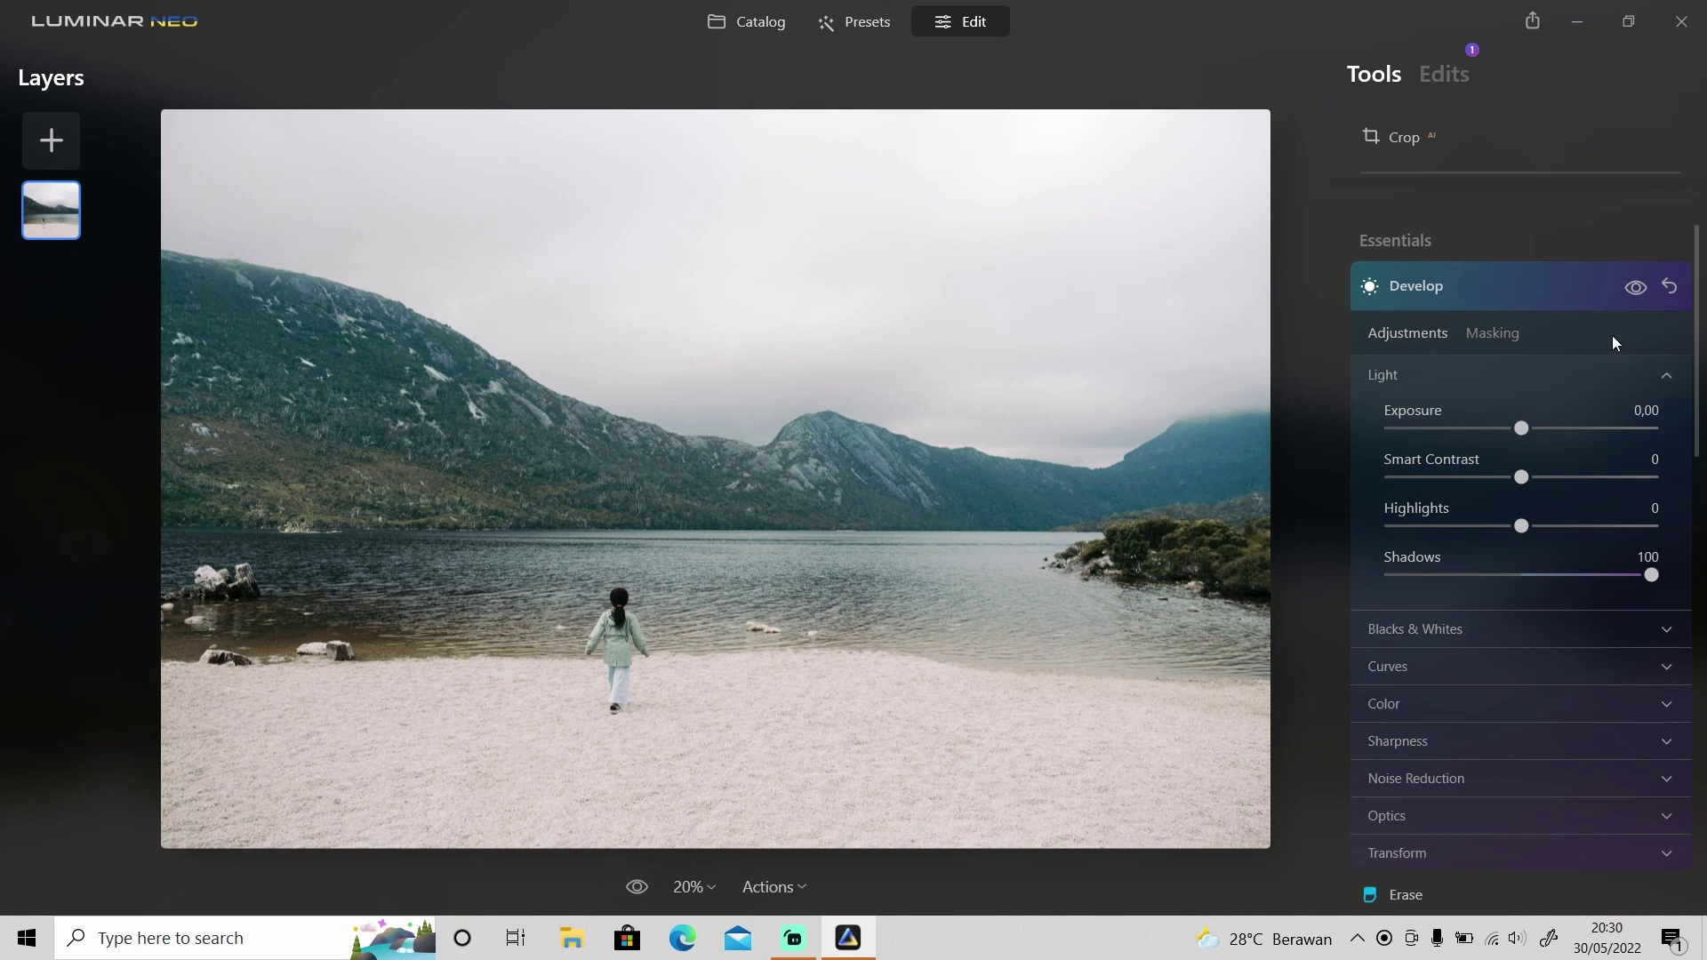
{"action": "left_click", "coordinate": [1636, 288]}
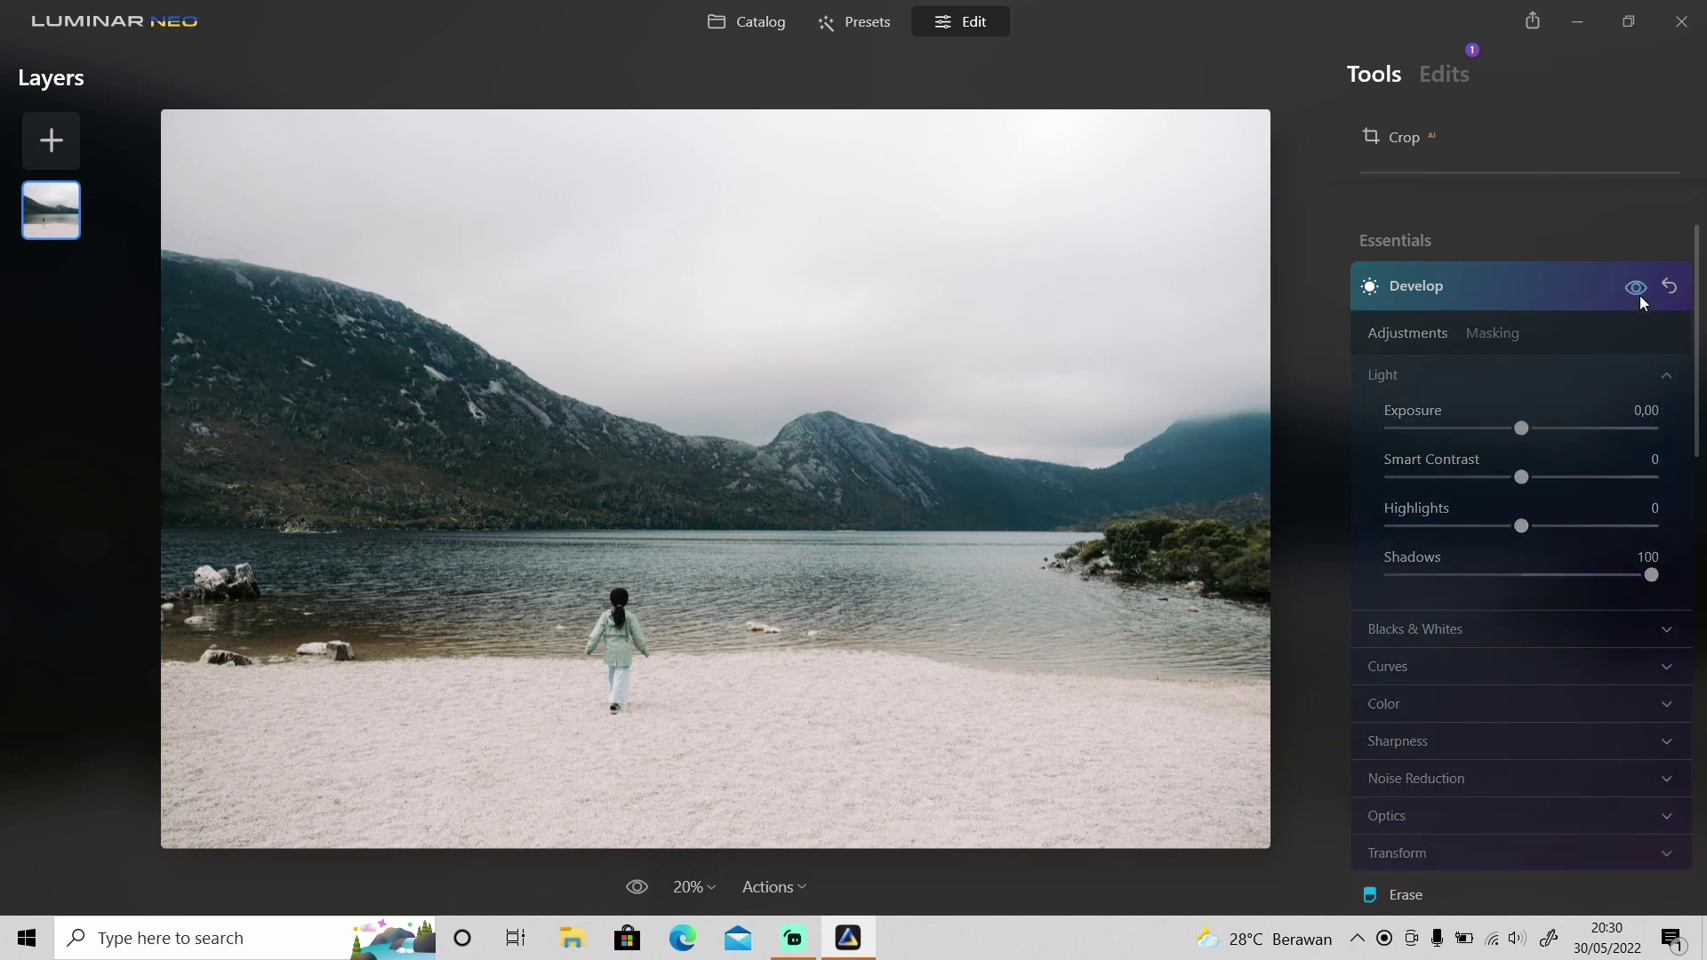
{"action": "left_click", "coordinate": [1639, 296]}
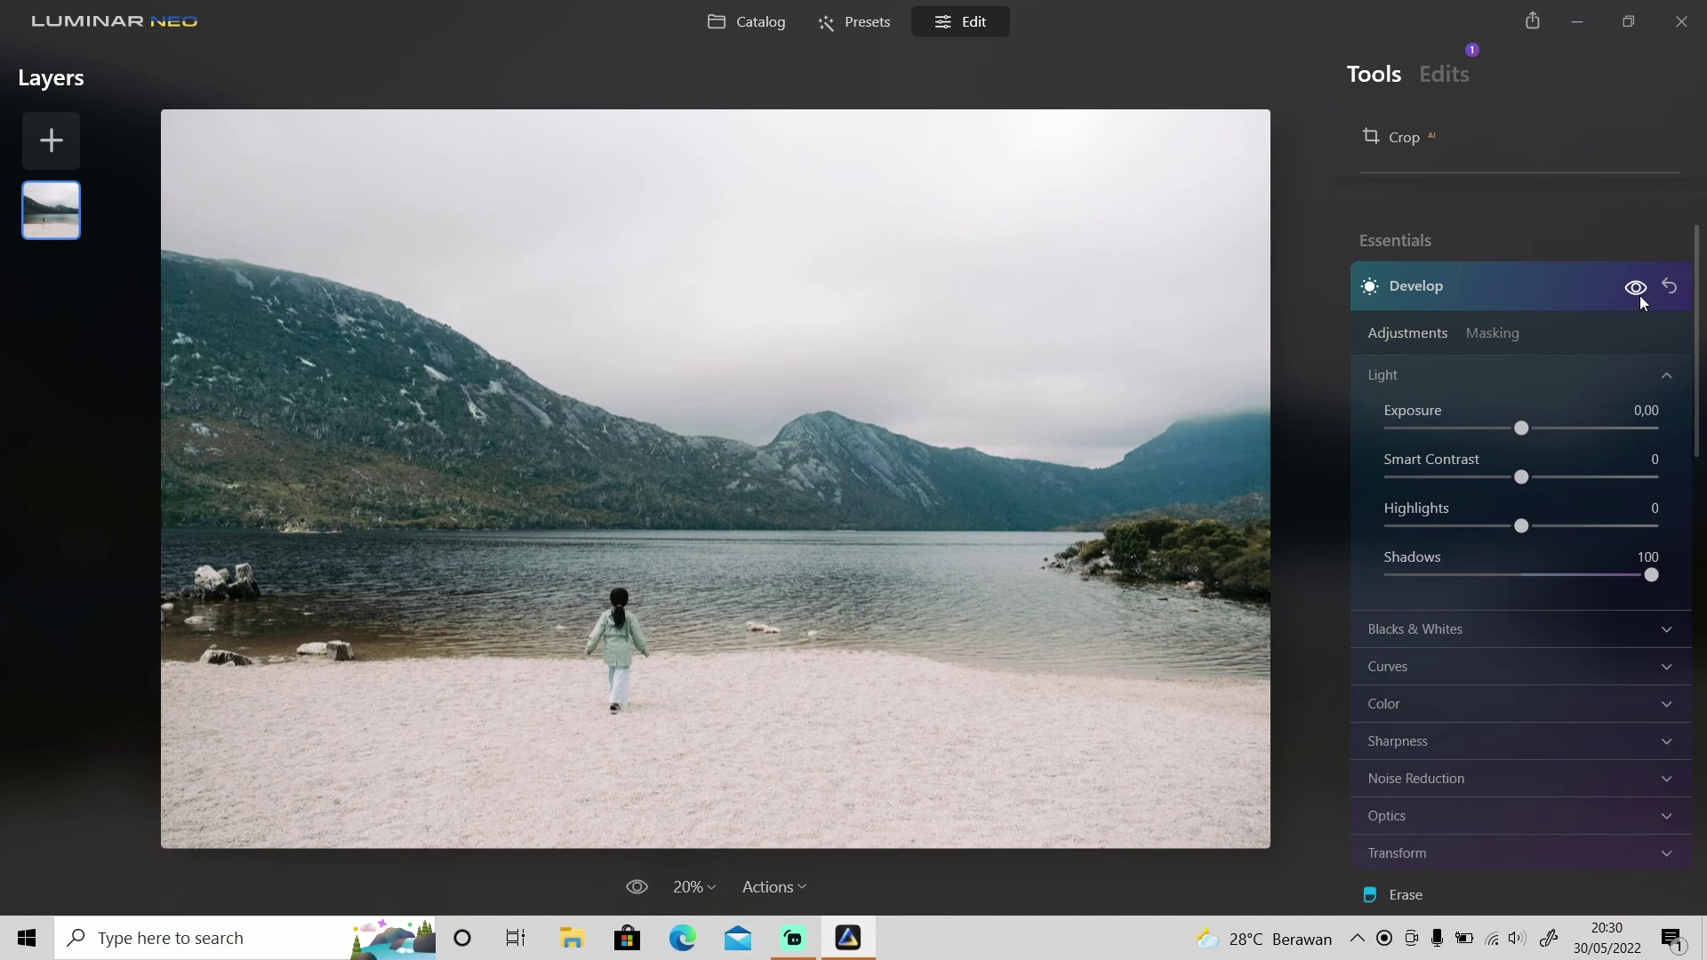
{"action": "left_click", "coordinate": [1426, 286]}
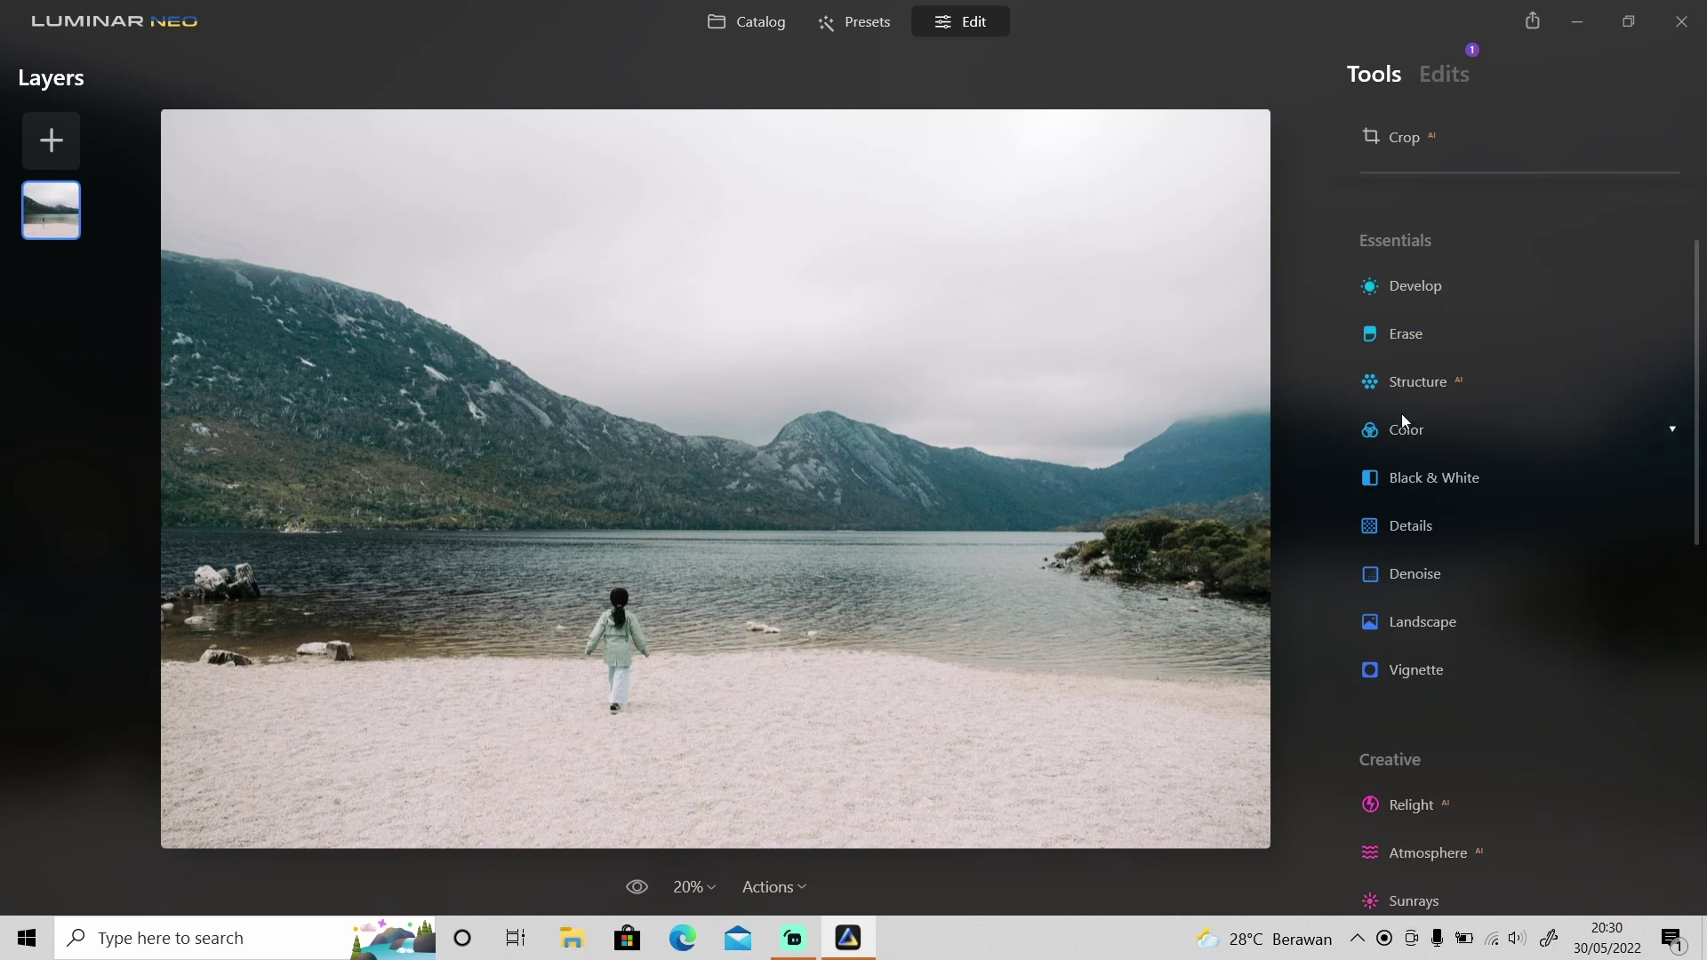
Restrict the Color tool to a Mask AI selection of the lake Water.
{"action": "left_click", "coordinate": [1410, 437]}
{"action": "left_click", "coordinate": [1476, 478]}
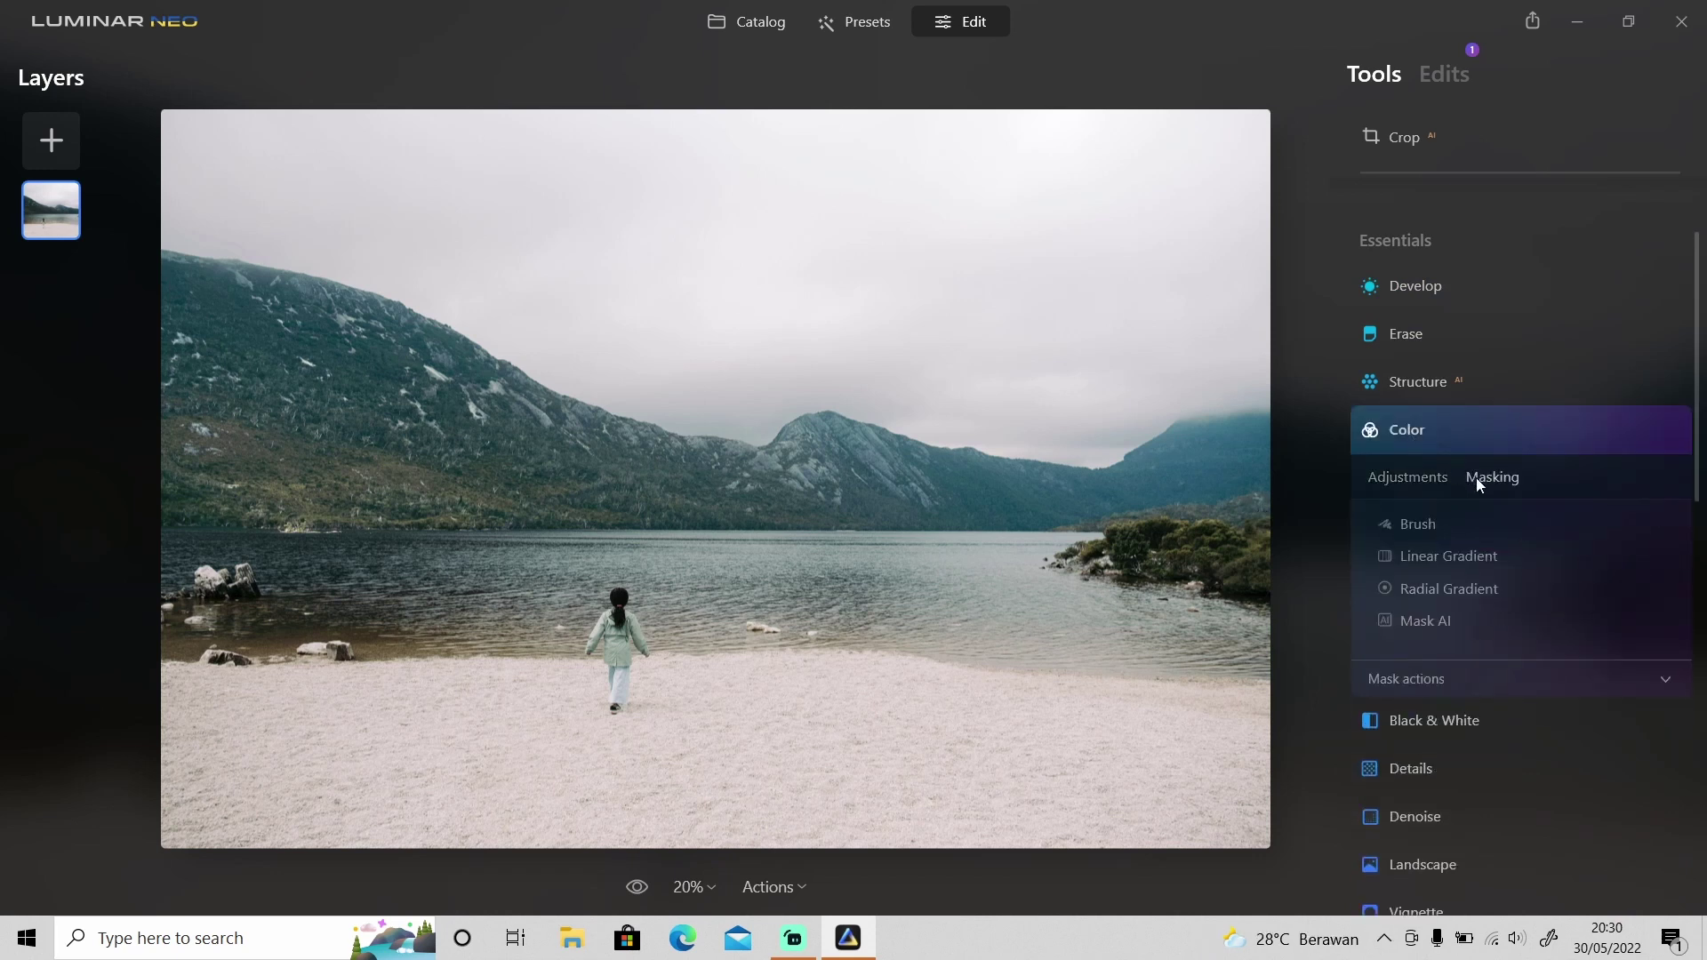
{"action": "left_click", "coordinate": [1425, 622]}
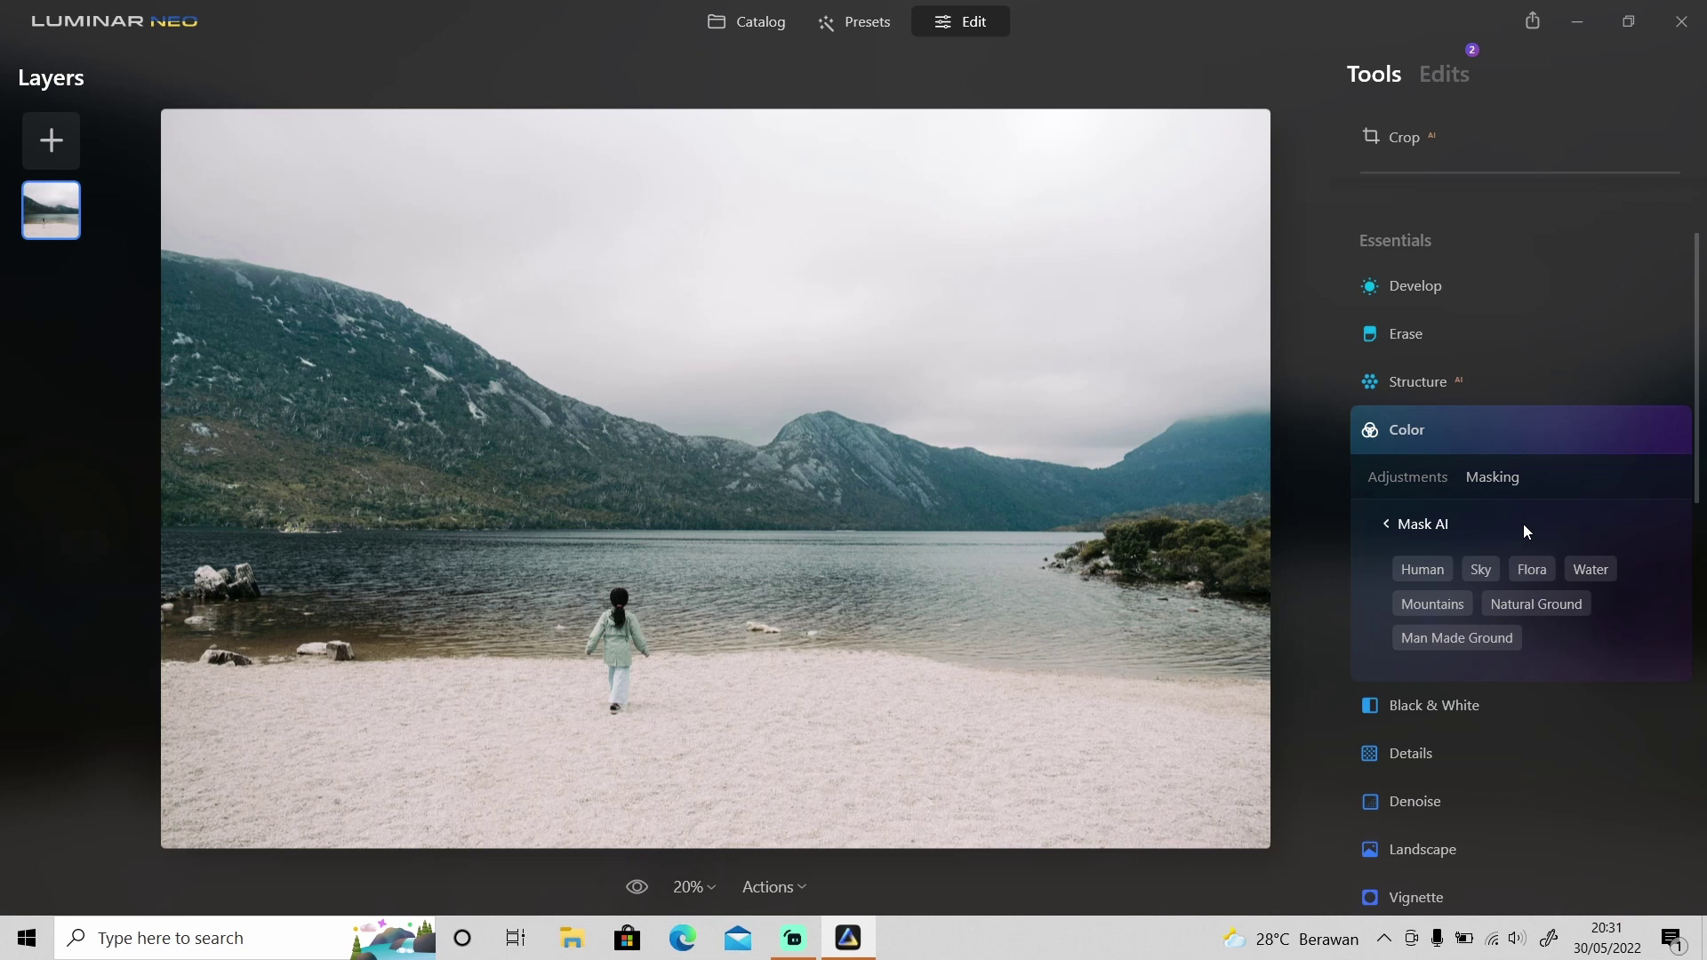
{"action": "left_click", "coordinate": [1584, 570]}
{"action": "left_click", "coordinate": [1410, 479]}
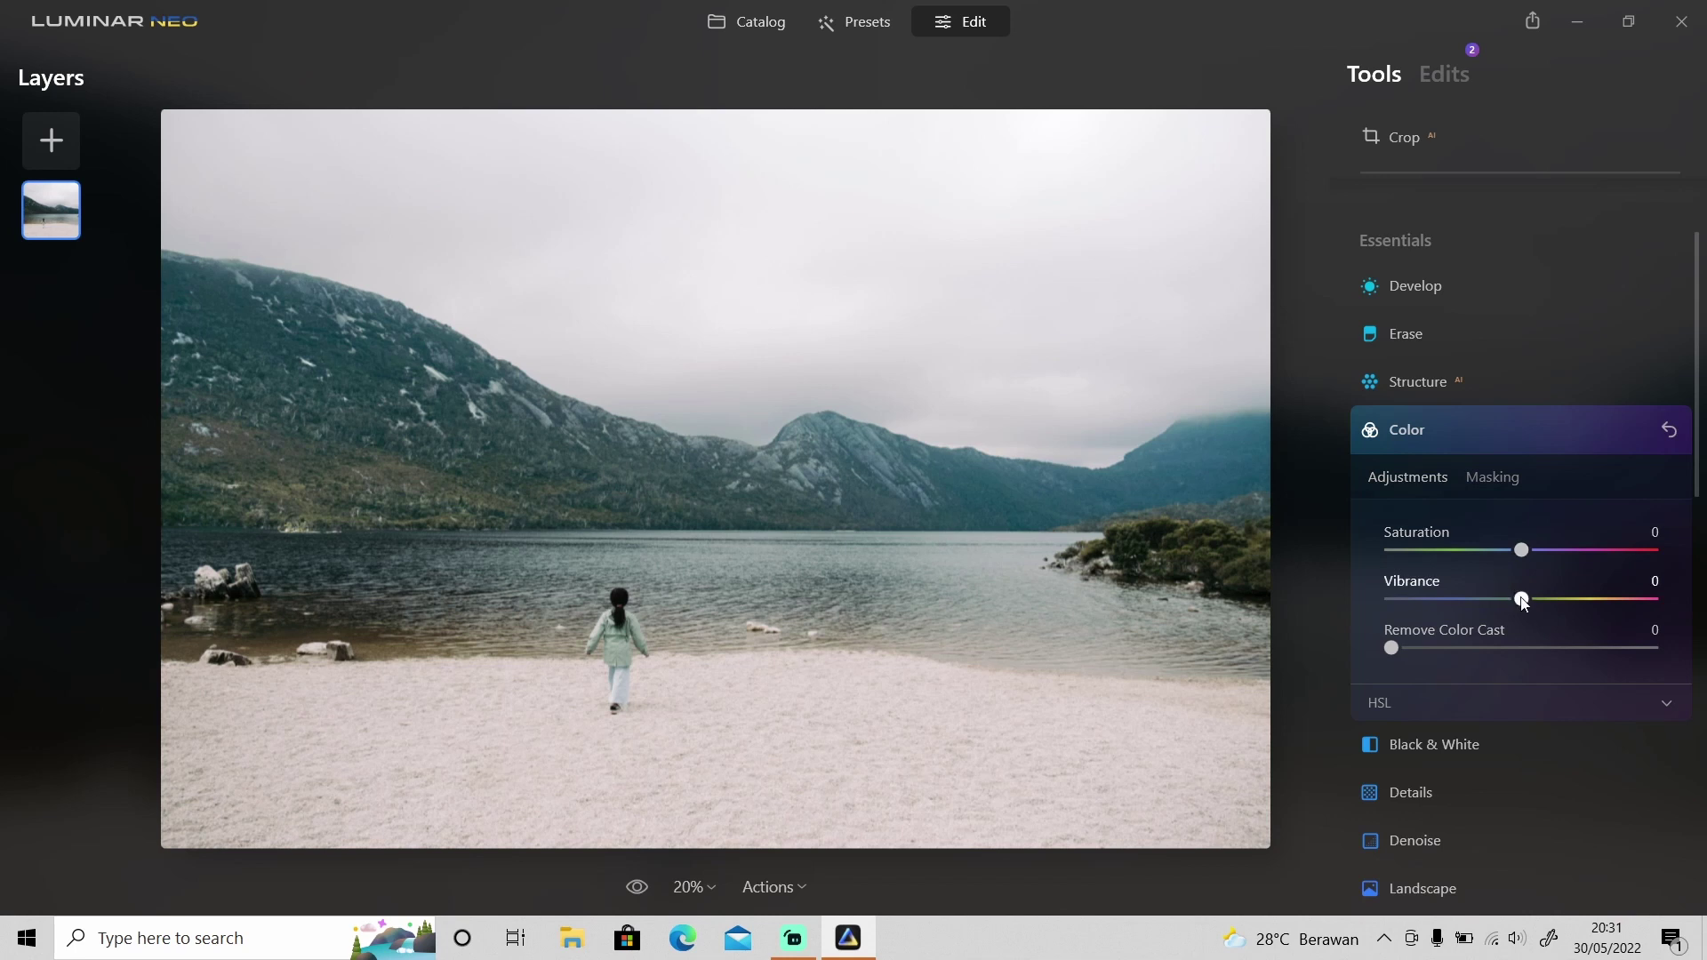
Boost the masked water to Vibrance 34 and Saturation 56, comparing before and after.
{"action": "left_click_drag", "start_coordinate": [1521, 598], "coordinate": [1567, 605]}
{"action": "left_click_drag", "start_coordinate": [1546, 550], "coordinate": [1596, 551]}
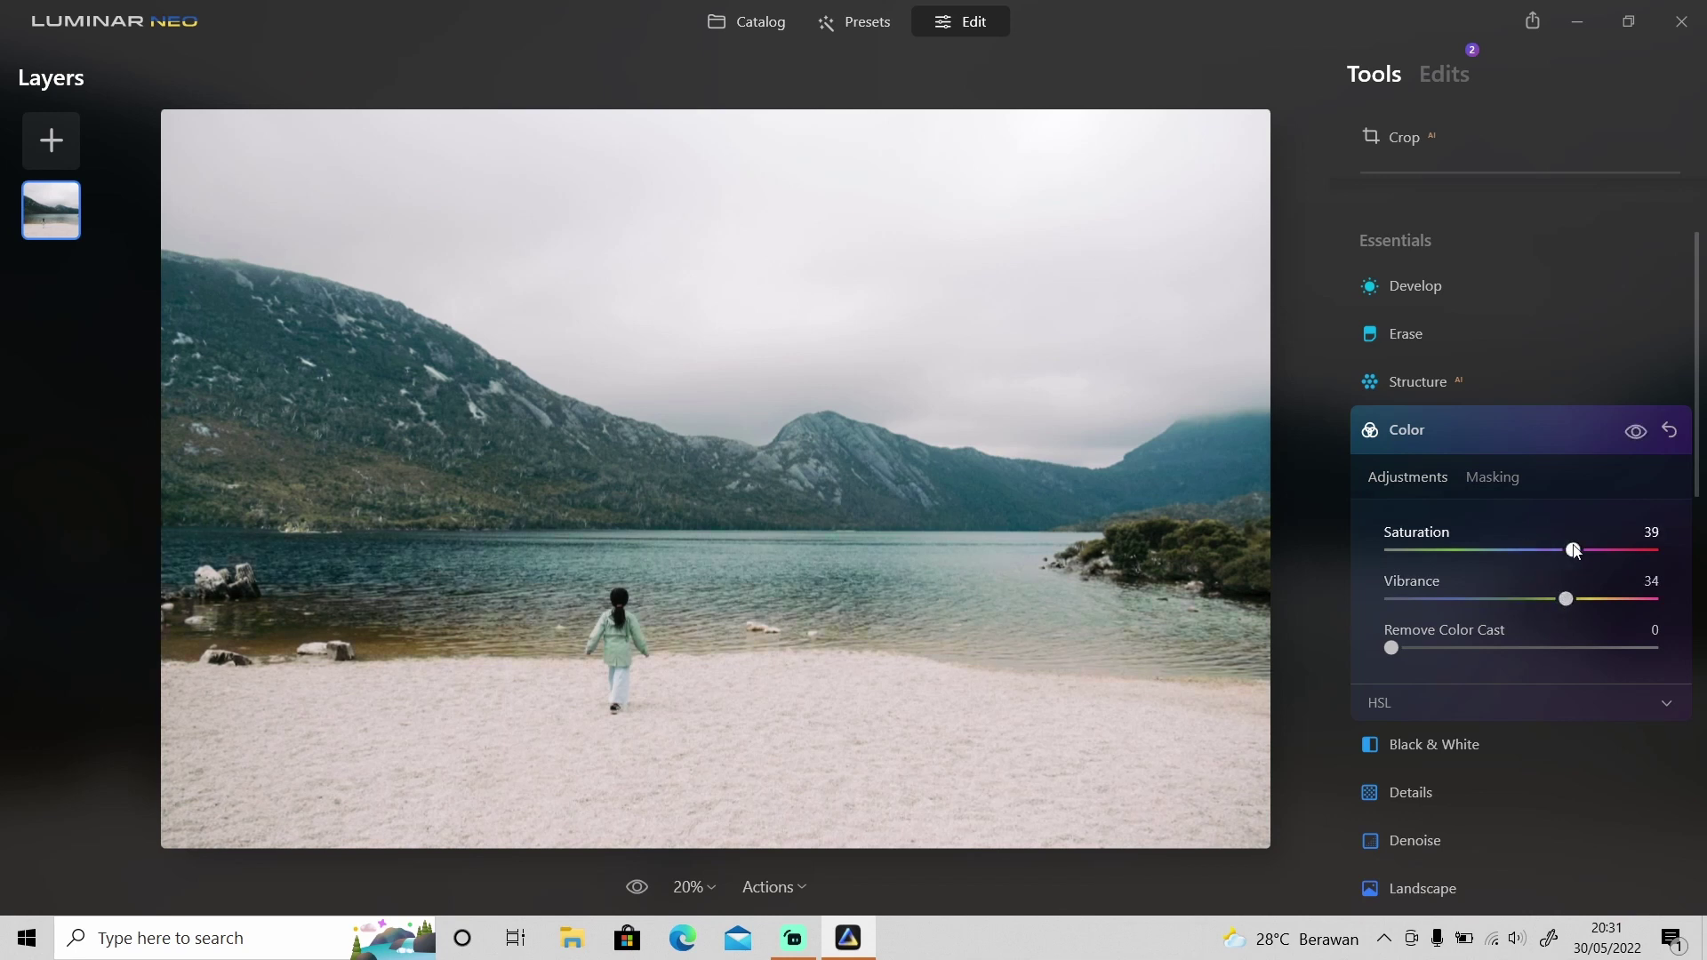
{"action": "left_click", "coordinate": [1637, 433]}
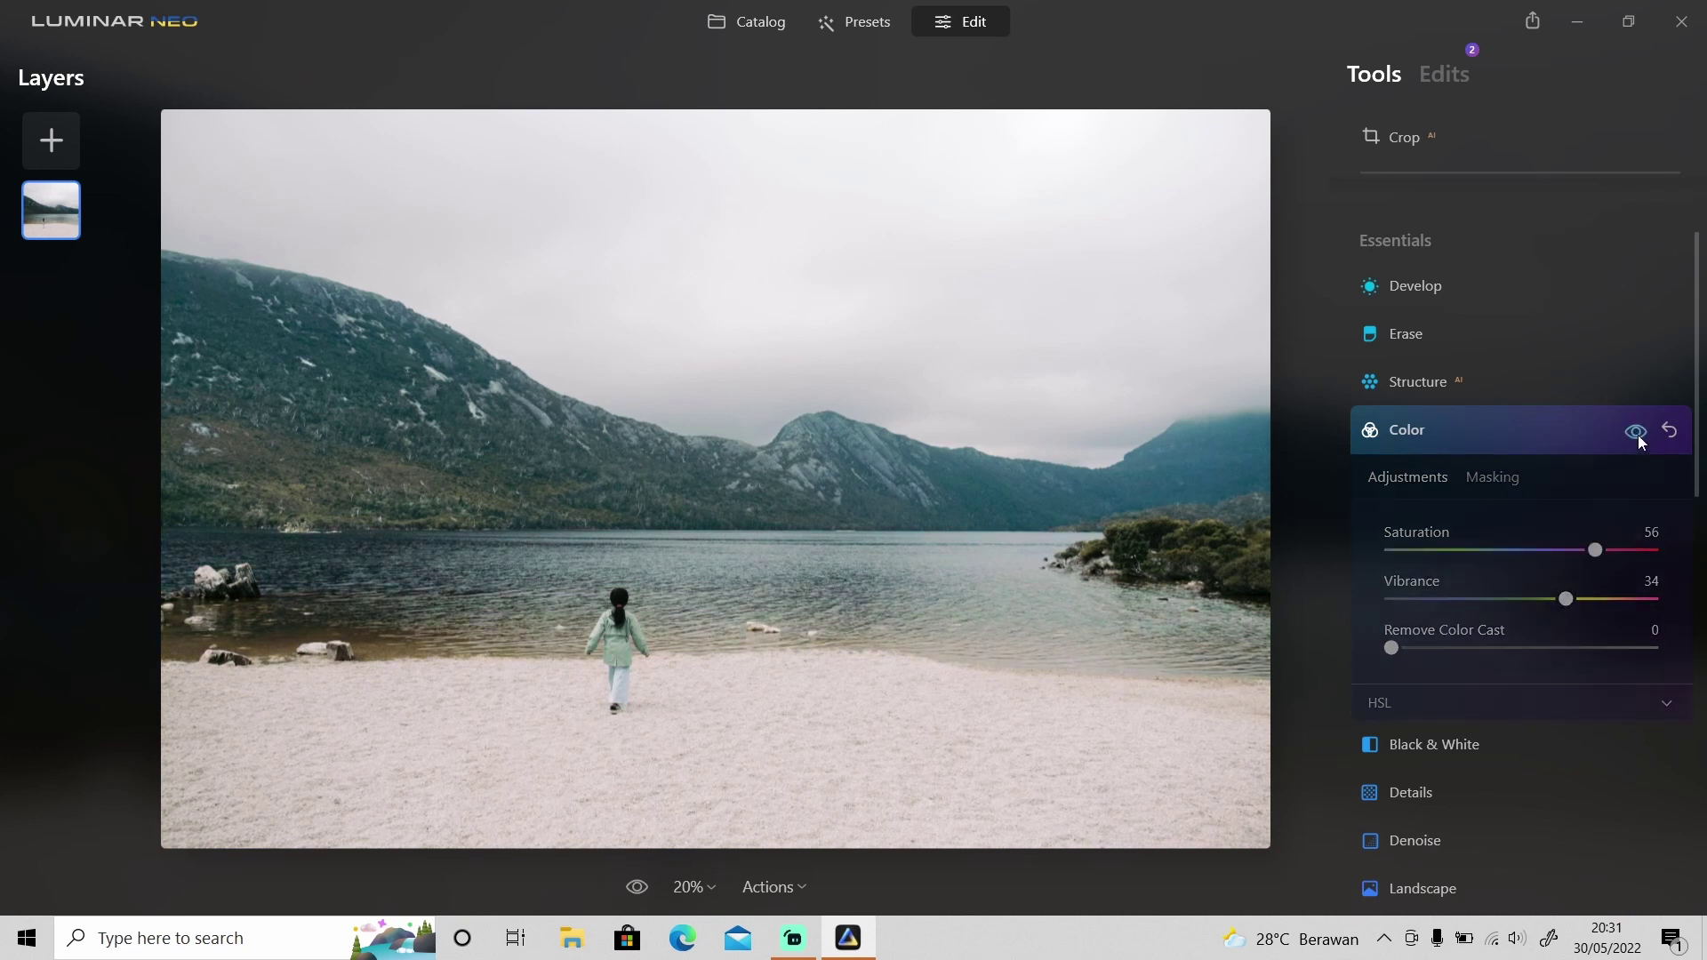
{"action": "left_click", "coordinate": [1637, 433]}
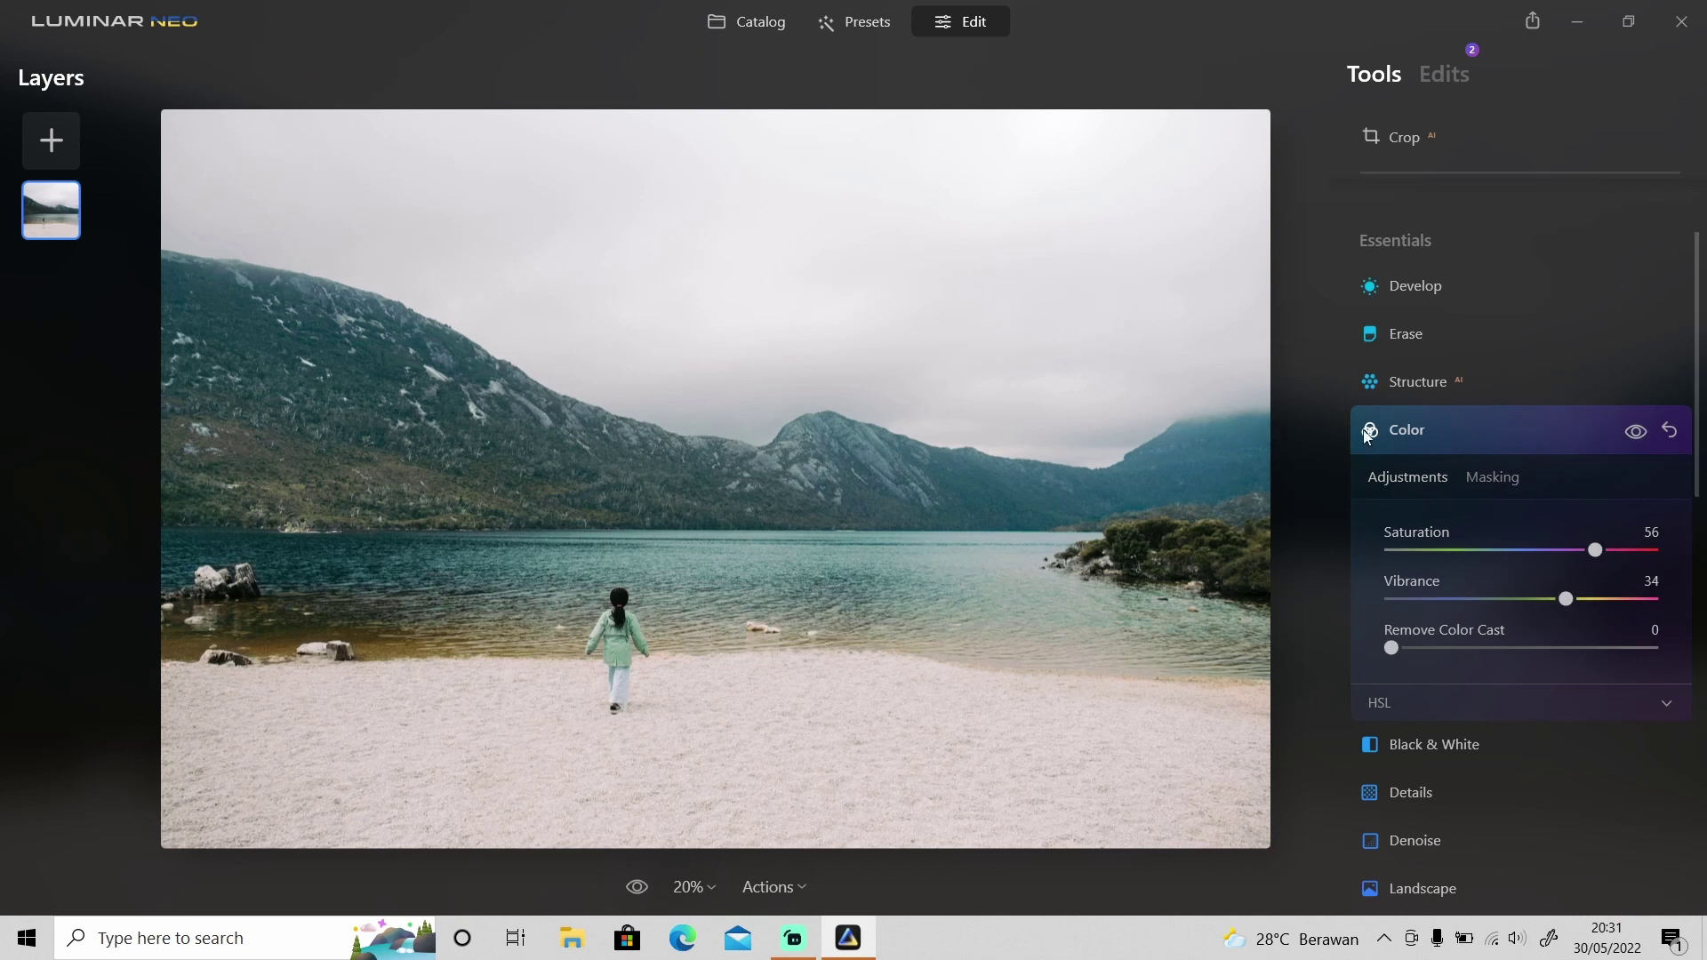
{"action": "left_click", "coordinate": [1410, 428]}
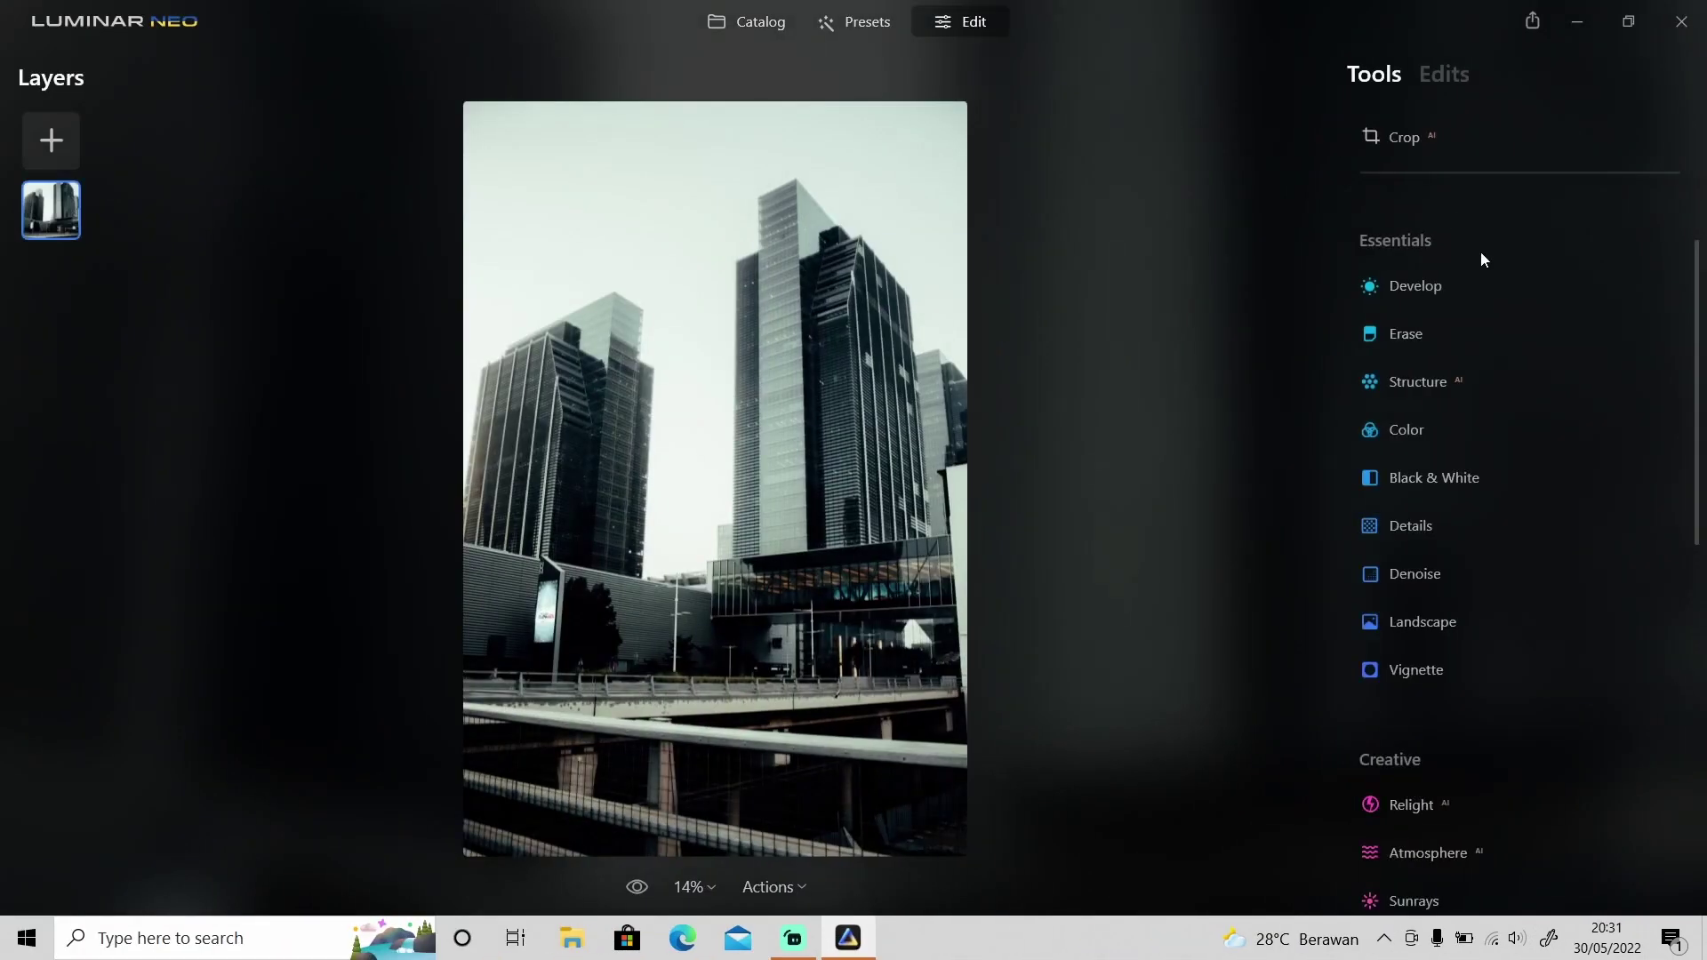
Mask the city photo's Develop adjustment with Mask AI Architecture and Mountains.
{"action": "left_click", "coordinate": [1422, 286]}
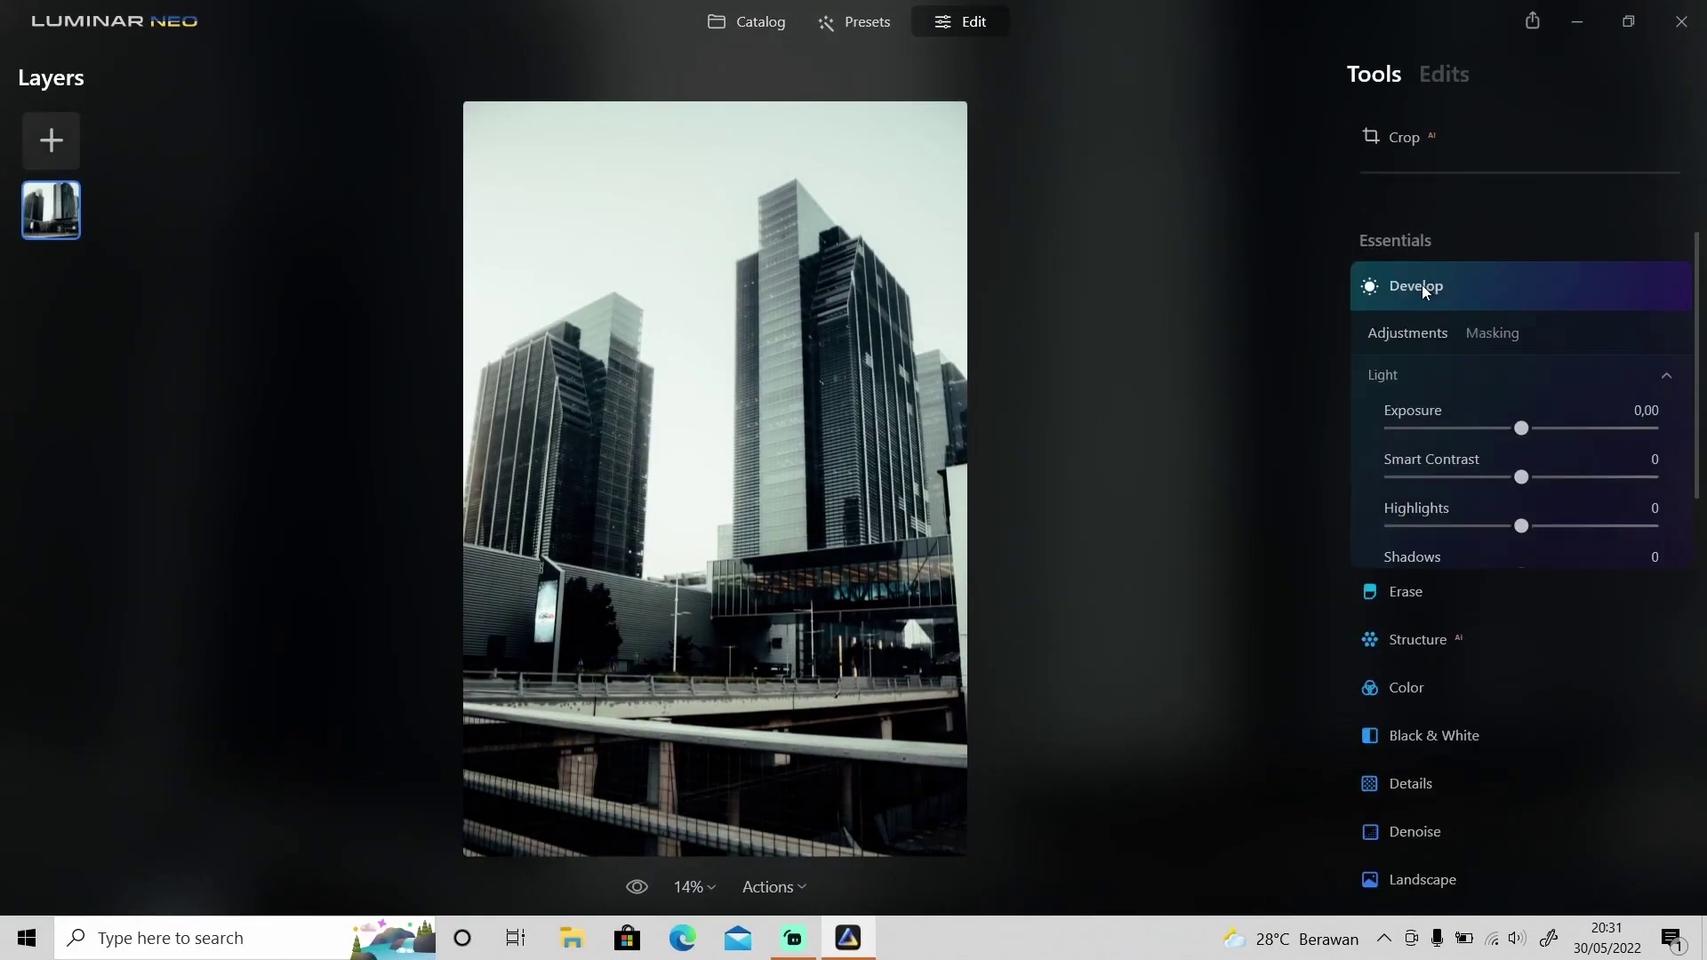
{"action": "left_click", "coordinate": [1493, 336]}
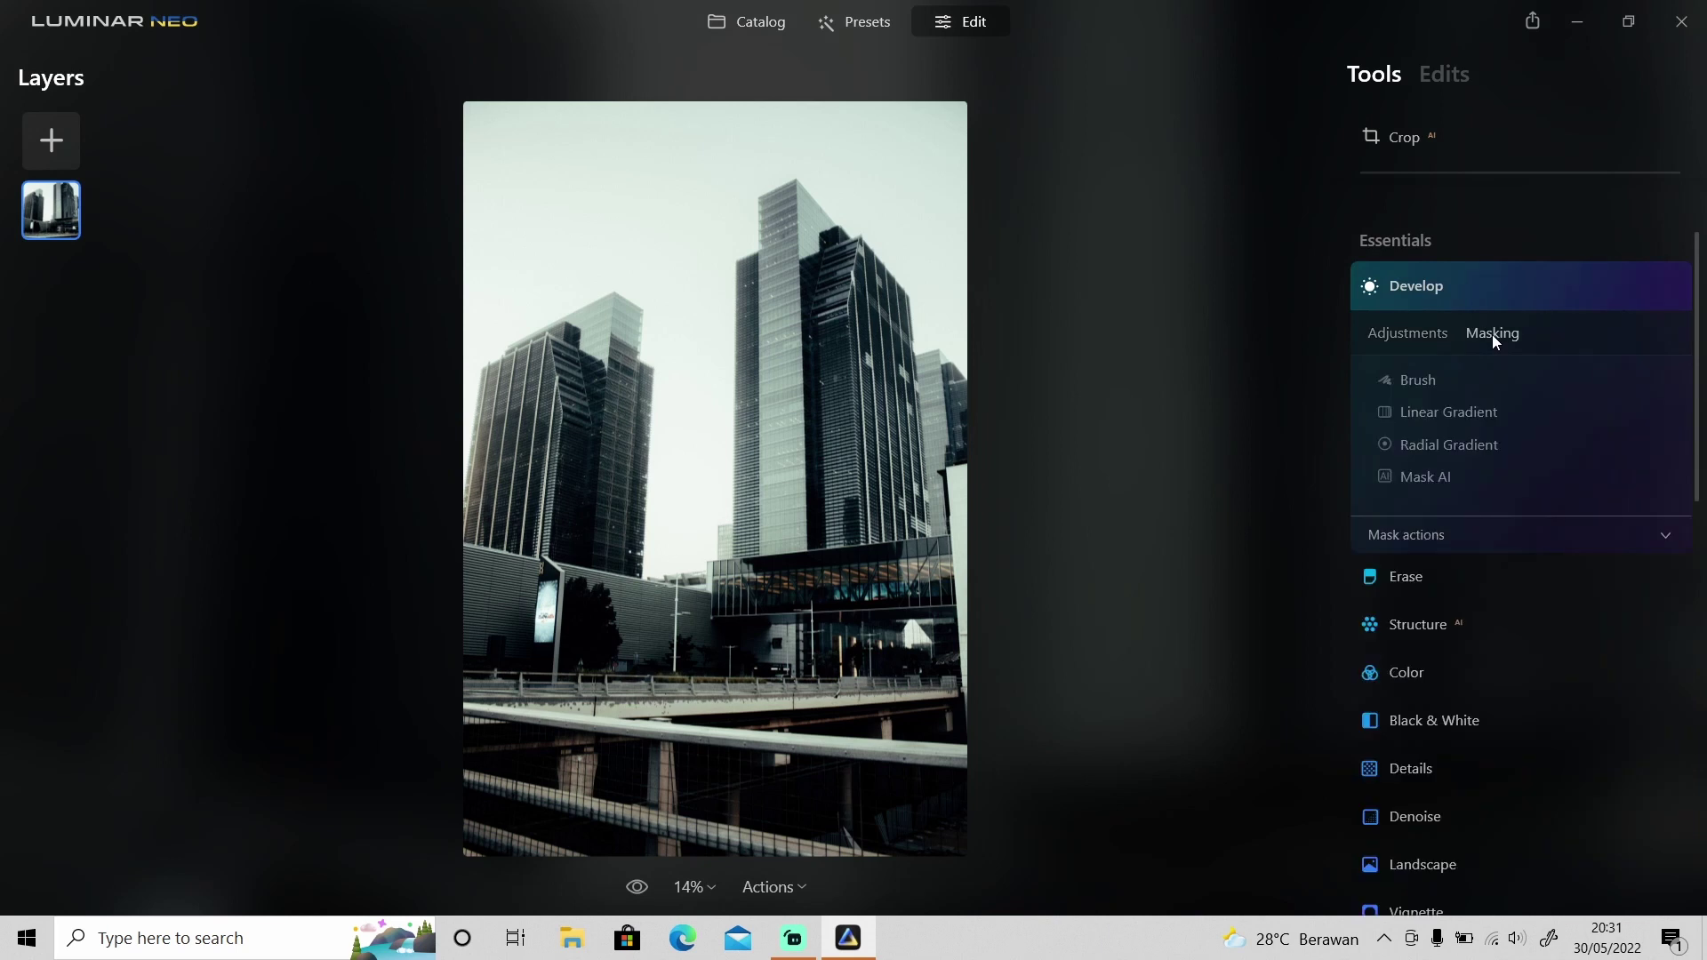
{"action": "left_click", "coordinate": [1437, 476]}
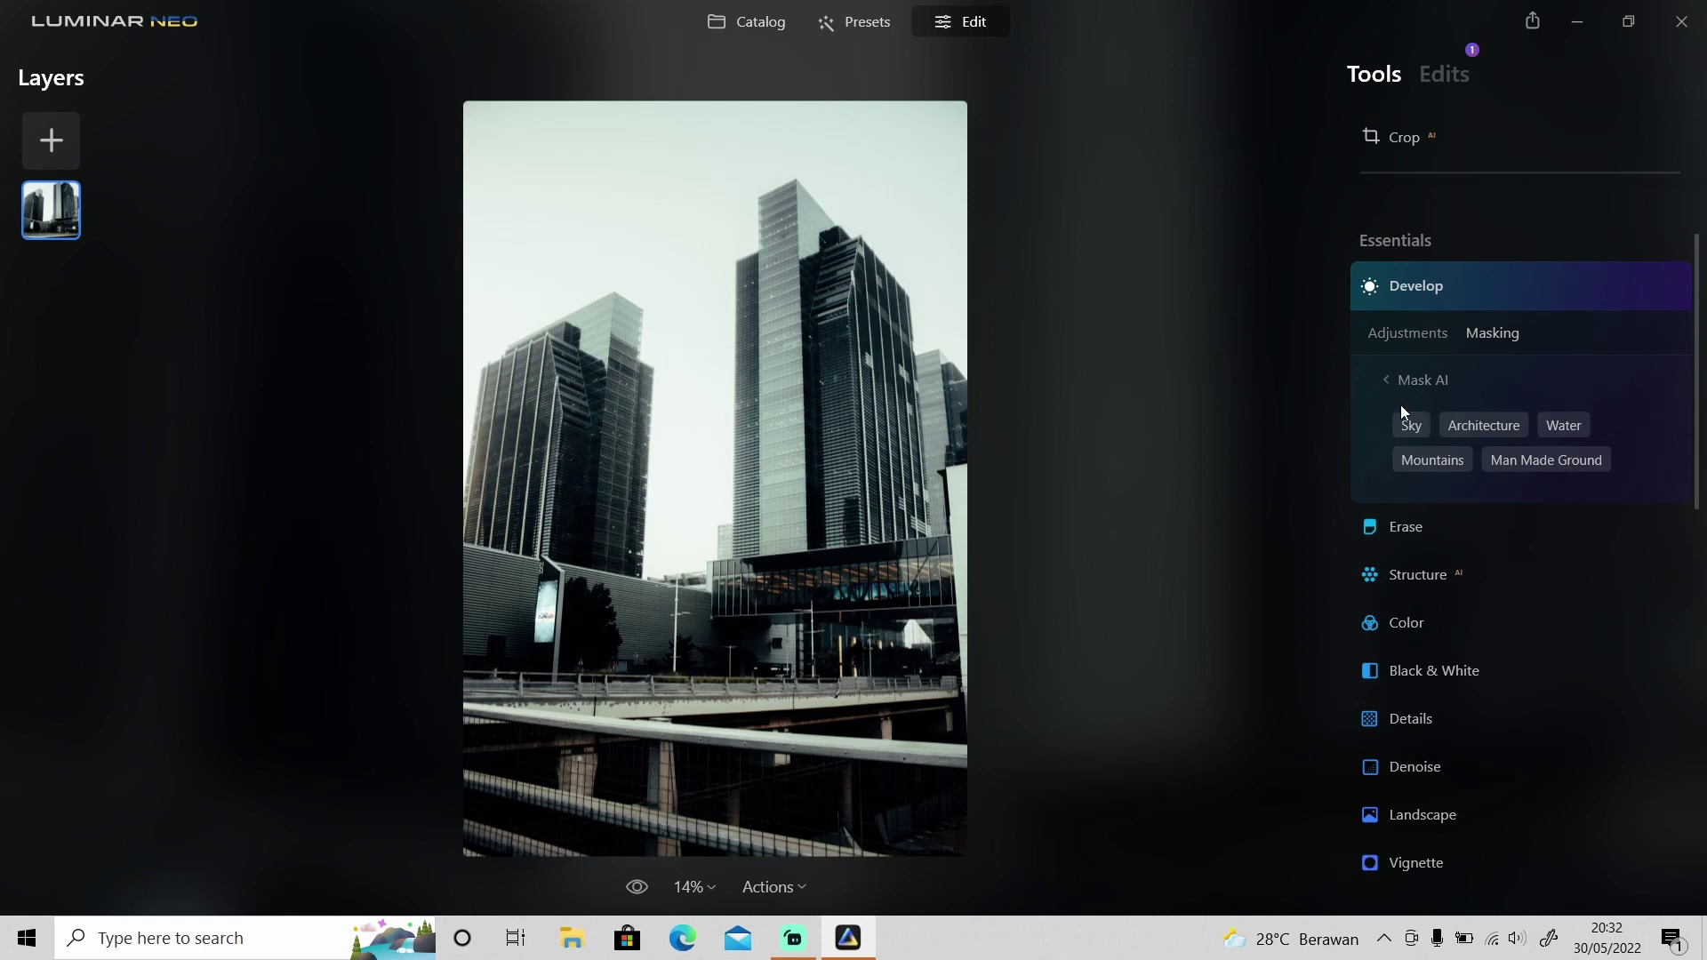
{"action": "left_click", "coordinate": [1493, 432]}
{"action": "left_click", "coordinate": [1433, 461]}
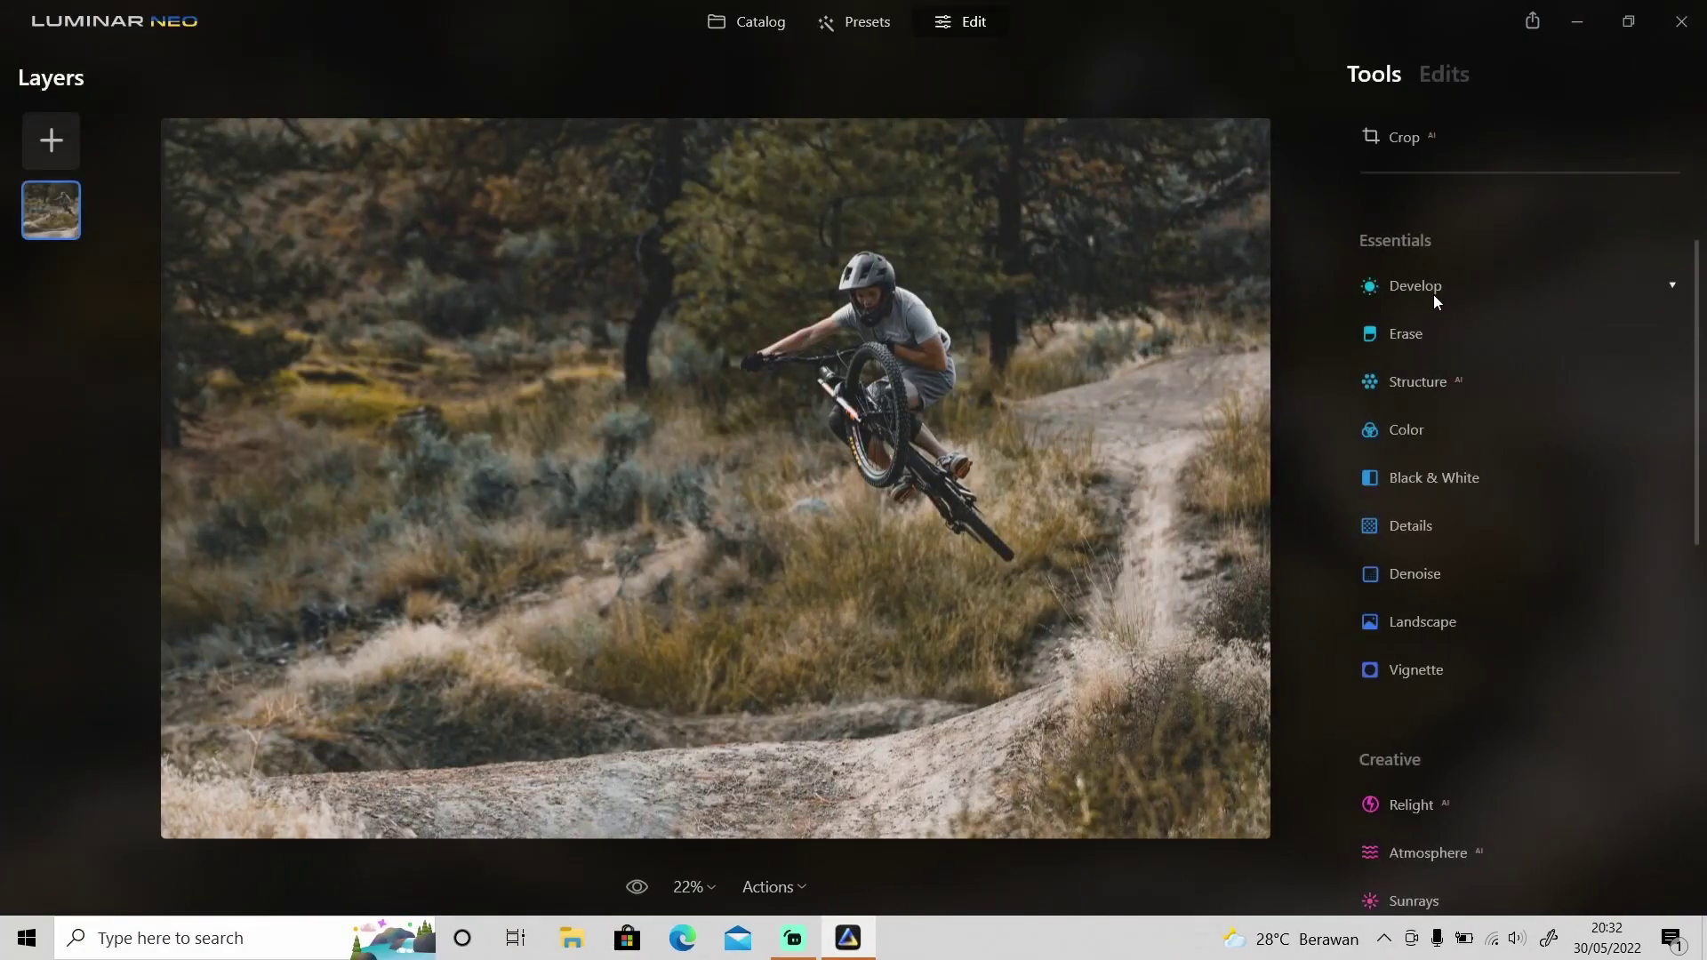
Mask the bike photo's Develop adjustment with the Mask AI Human category.
{"action": "left_click", "coordinate": [1433, 295]}
{"action": "left_click", "coordinate": [1494, 334]}
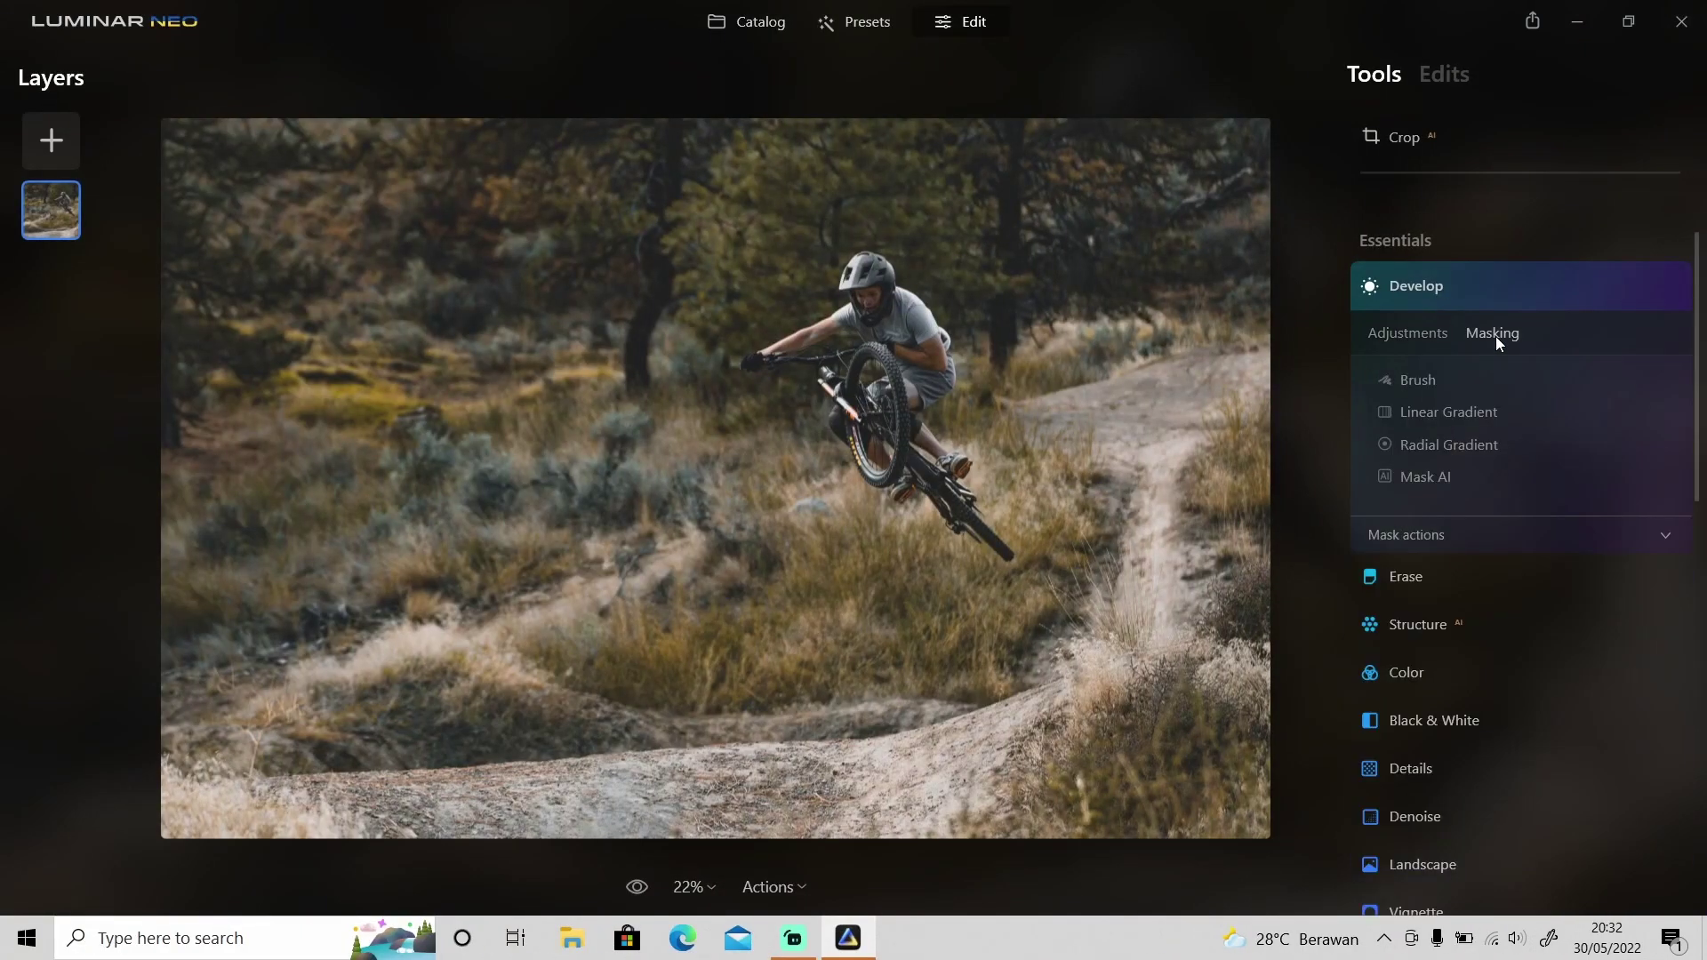
{"action": "left_click", "coordinate": [1427, 478]}
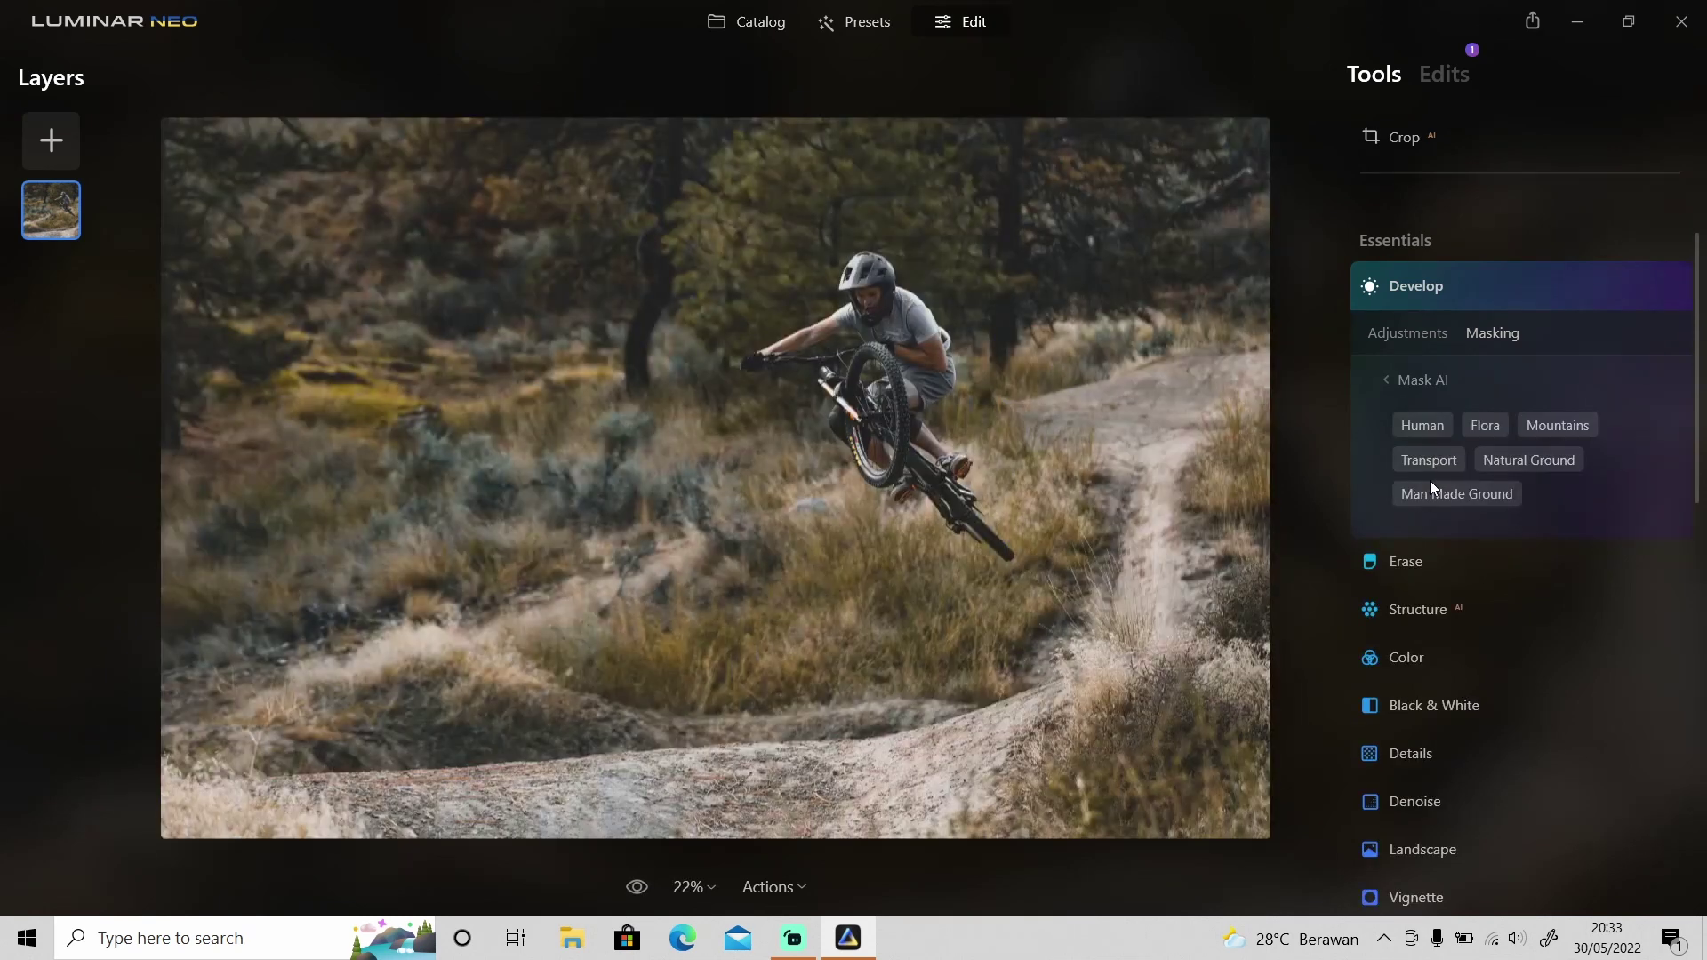
{"action": "left_click", "coordinate": [1435, 430]}
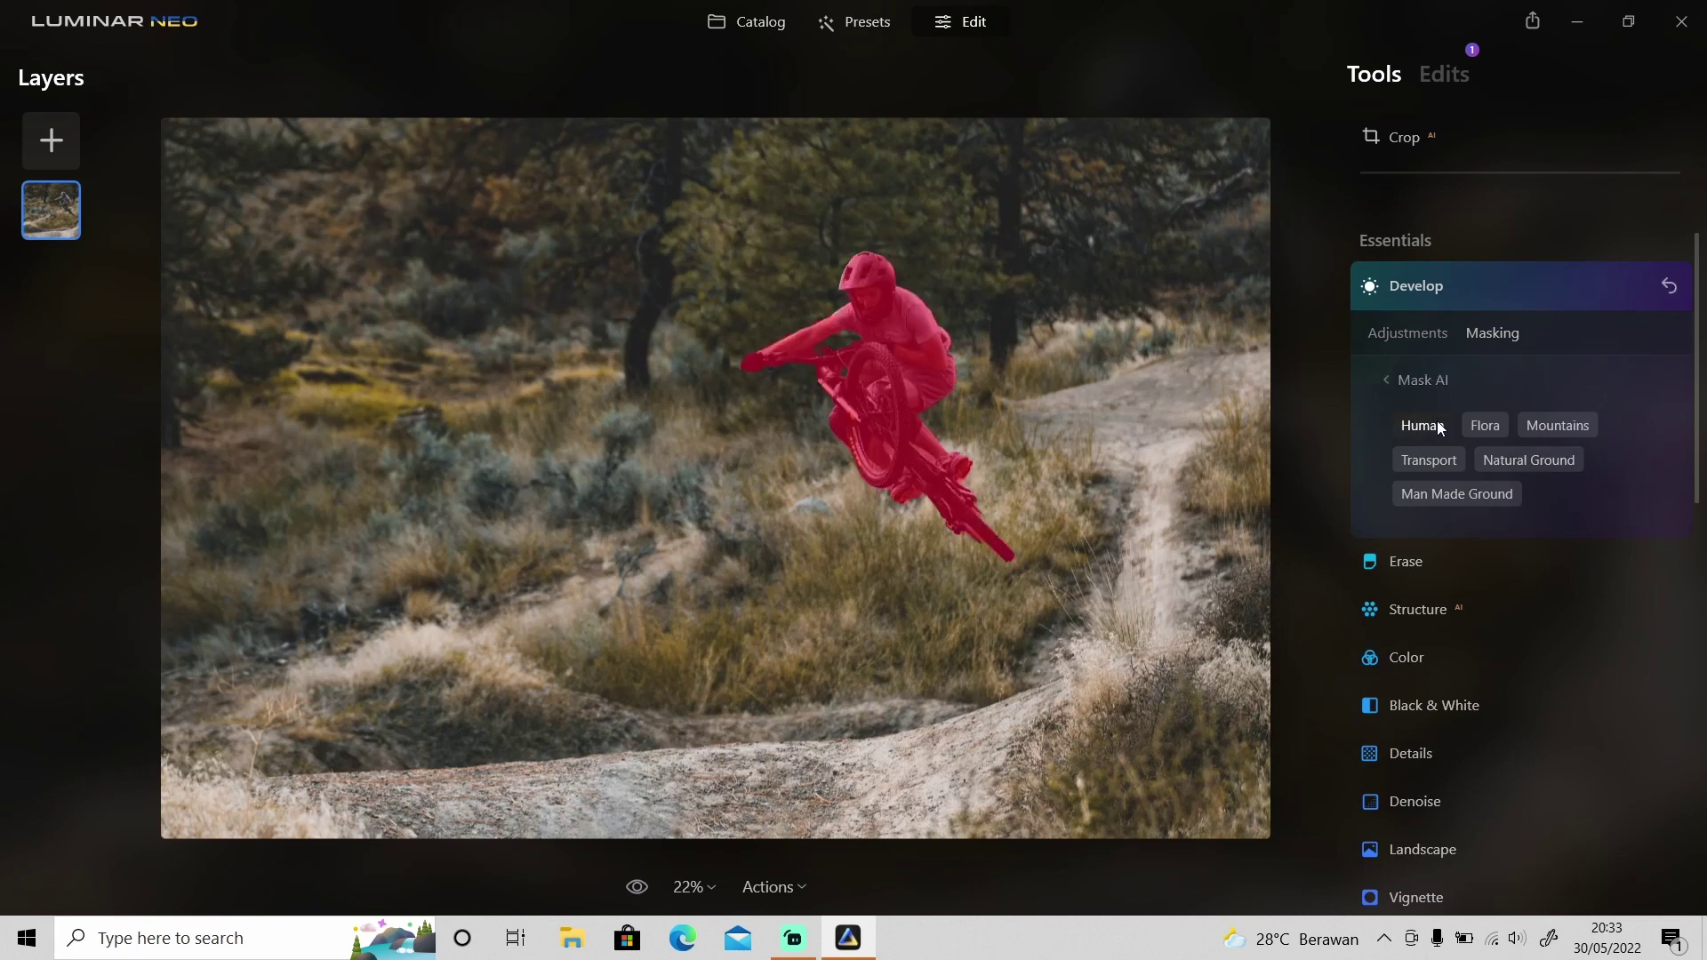